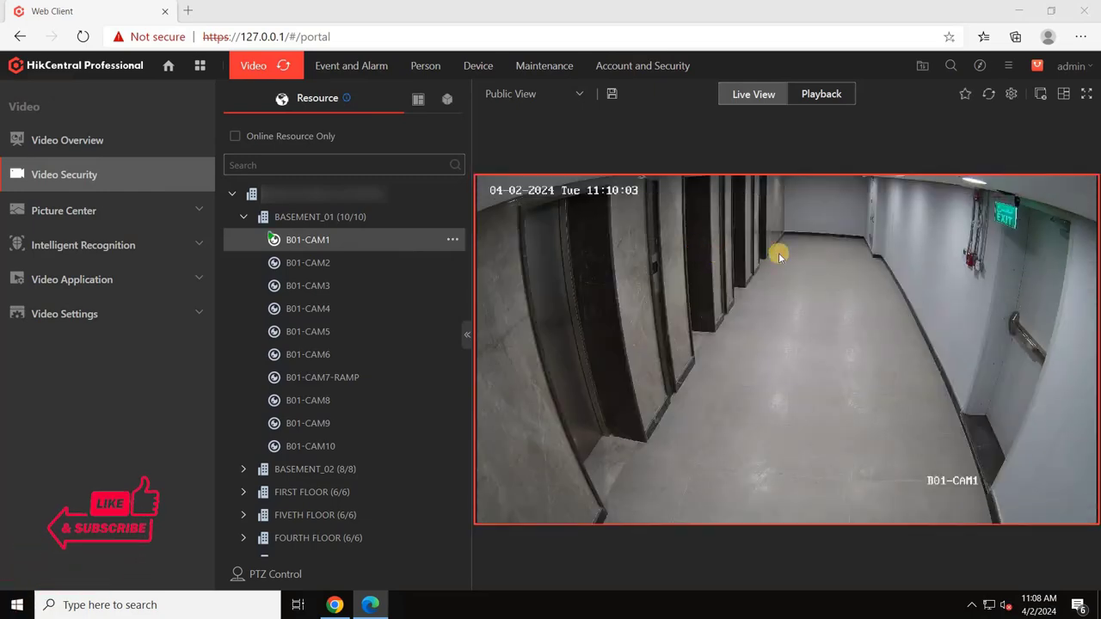
Step: Split the view into four equal windows (Average 4) and switch B01-CAM1 to recorded playback
click(1063, 95)
click(801, 184)
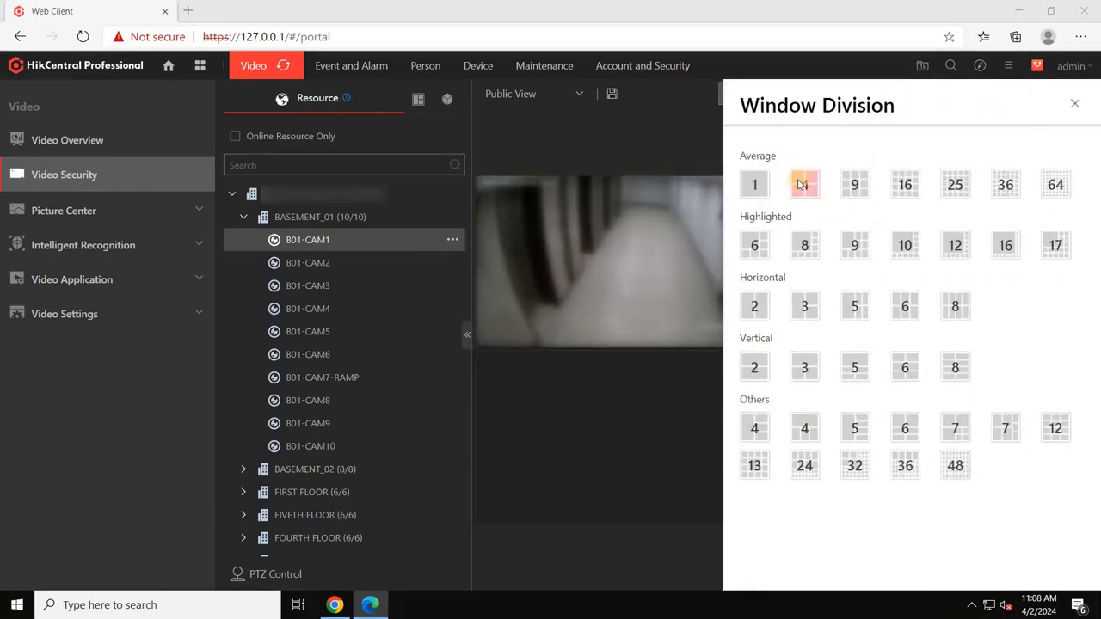
click(1077, 104)
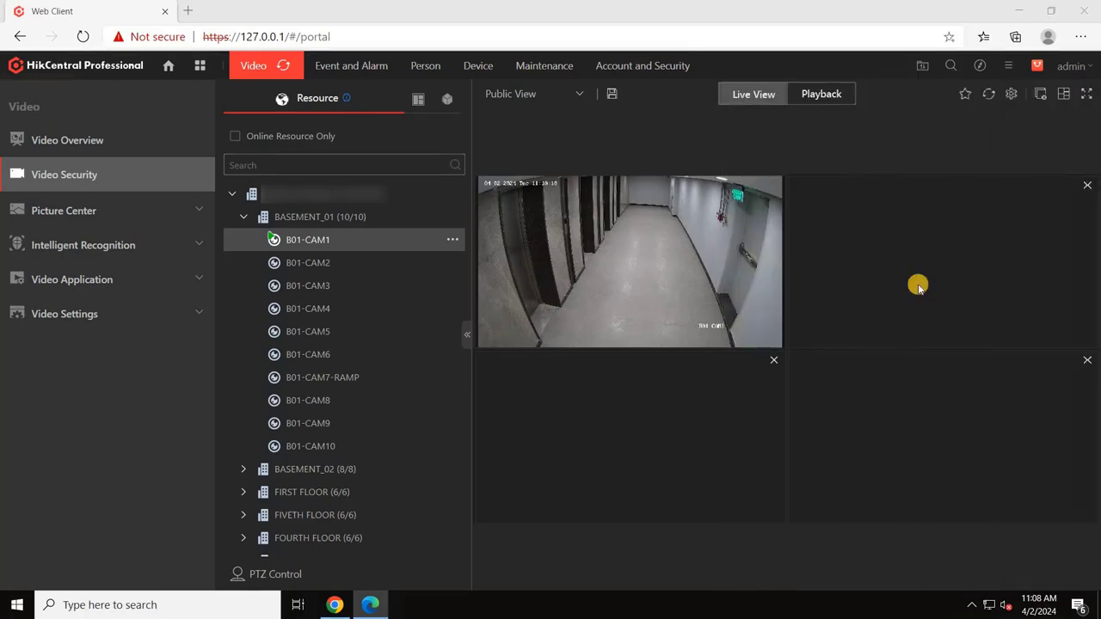
click(822, 94)
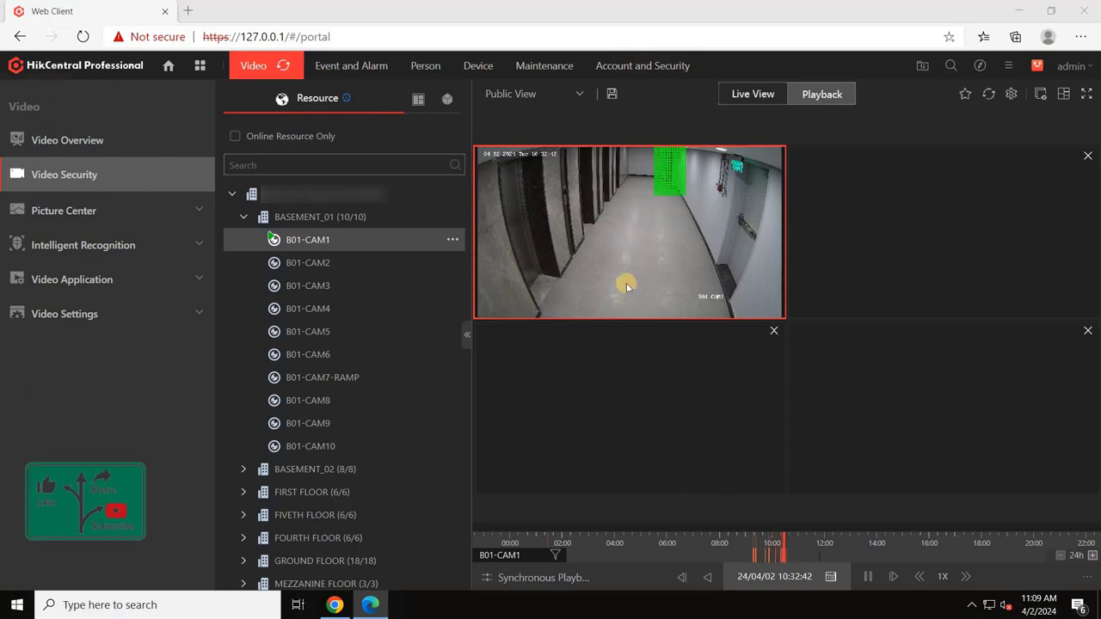
Step: Let the B01-CAM1 playback run on to about 10:32:50
mouse_move(625, 280)
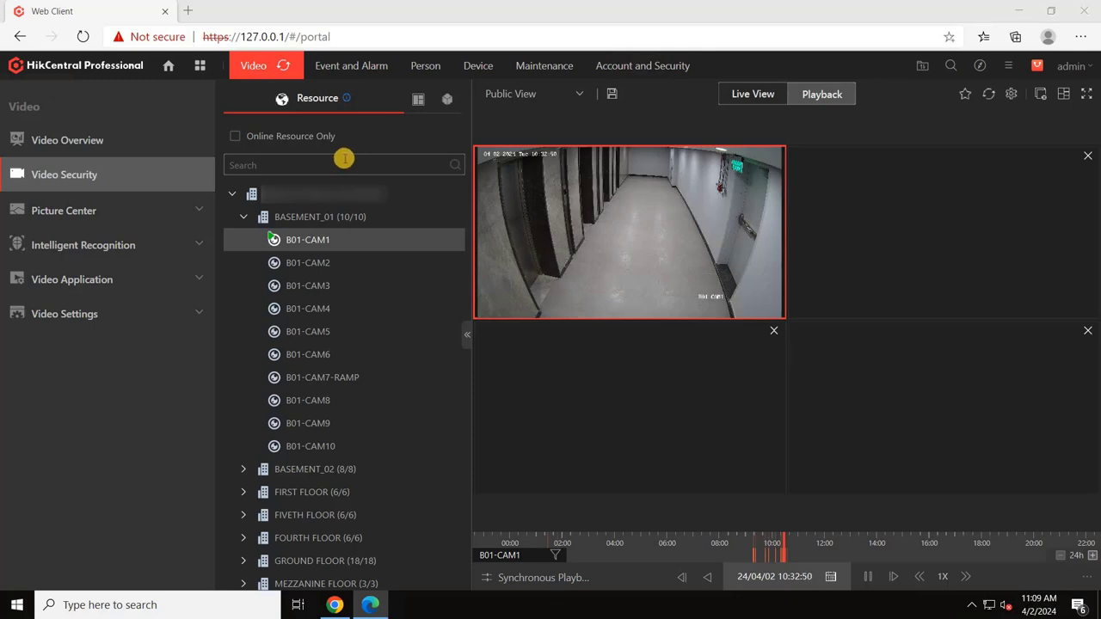
Step: Star Visual Map under Security Monitoring so it appears in the top navigation
click(195, 69)
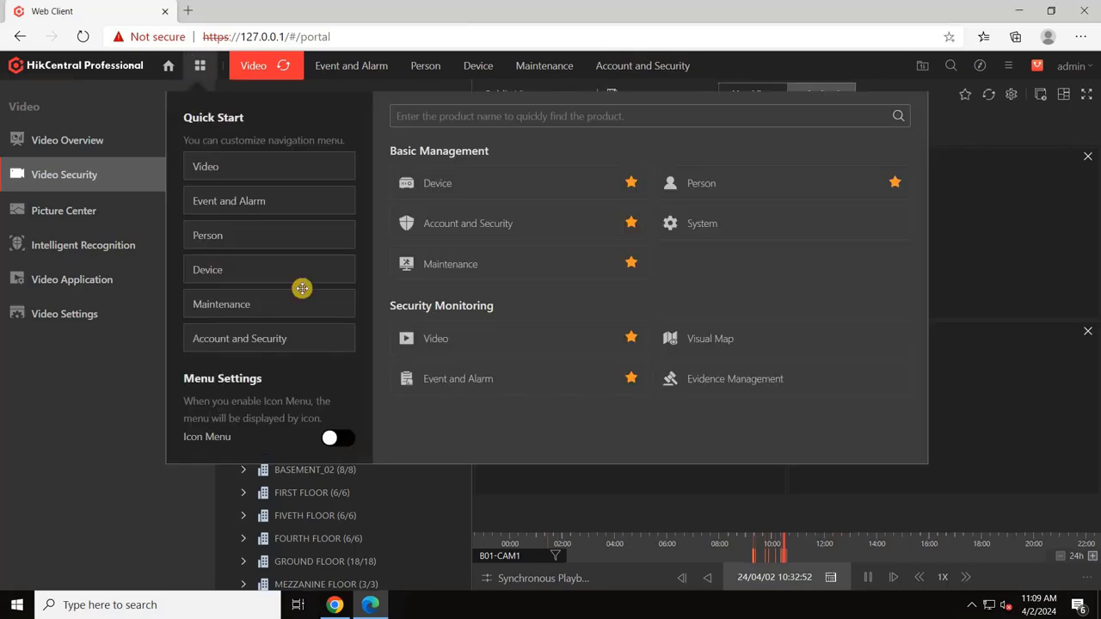
click(891, 339)
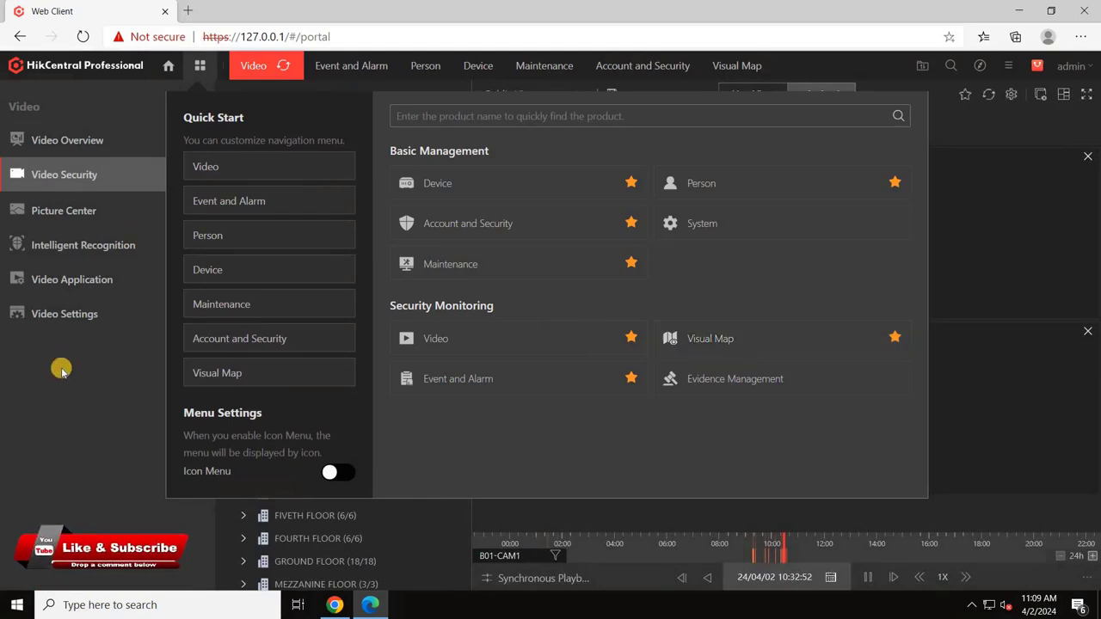
click(115, 312)
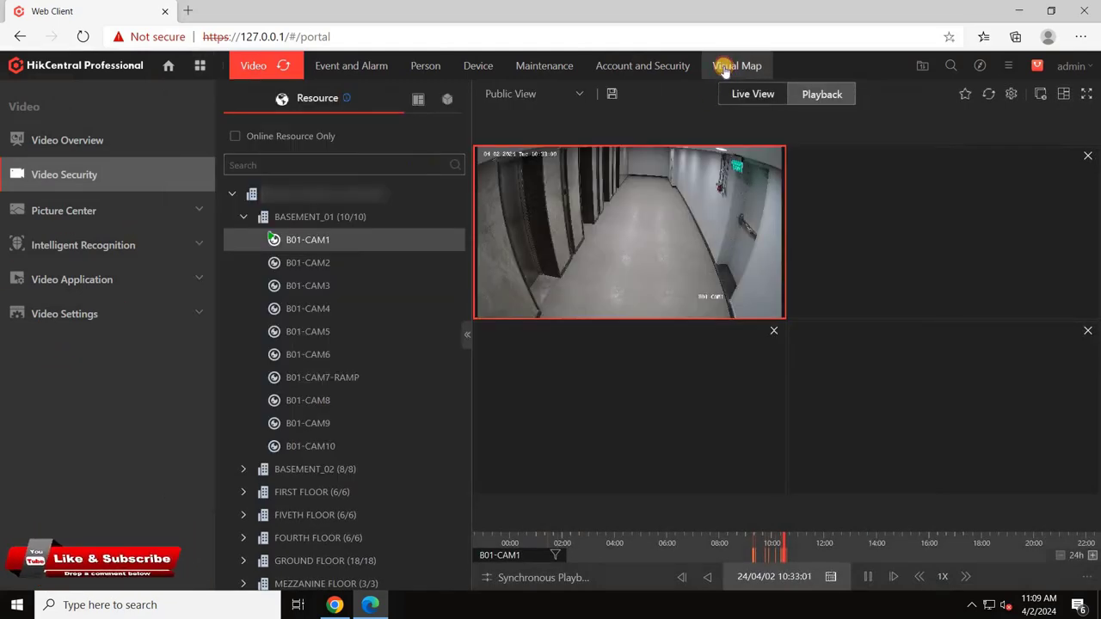
Step: Go to the Visual Map module's Map Settings page, which has no map yet
click(725, 67)
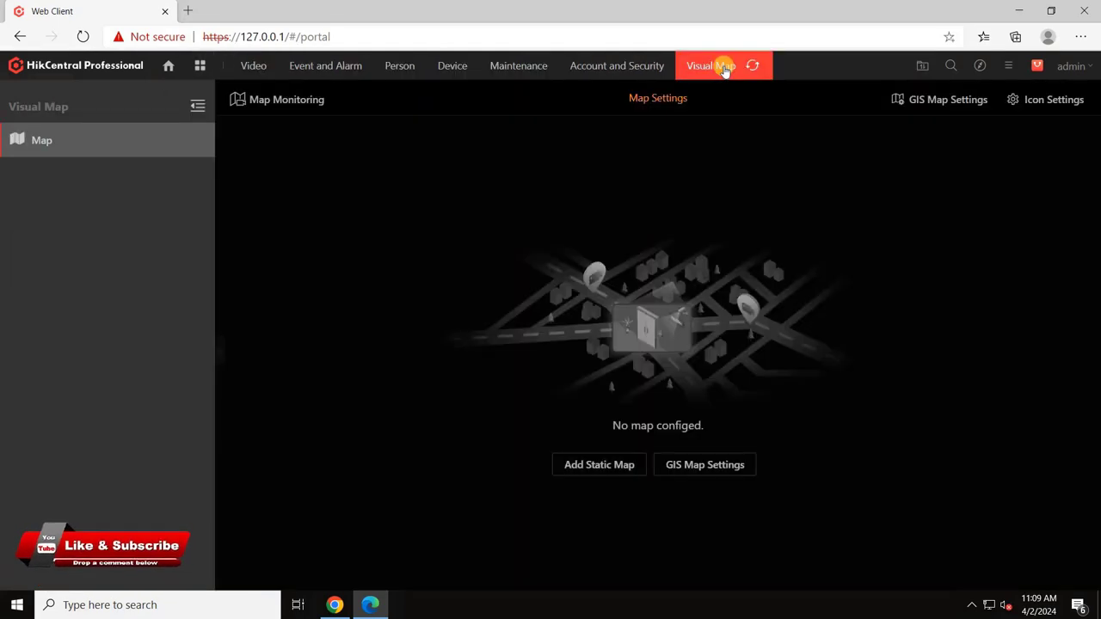
Step: Start a static map under the MAPS area and browse for a floor-plan image
click(601, 465)
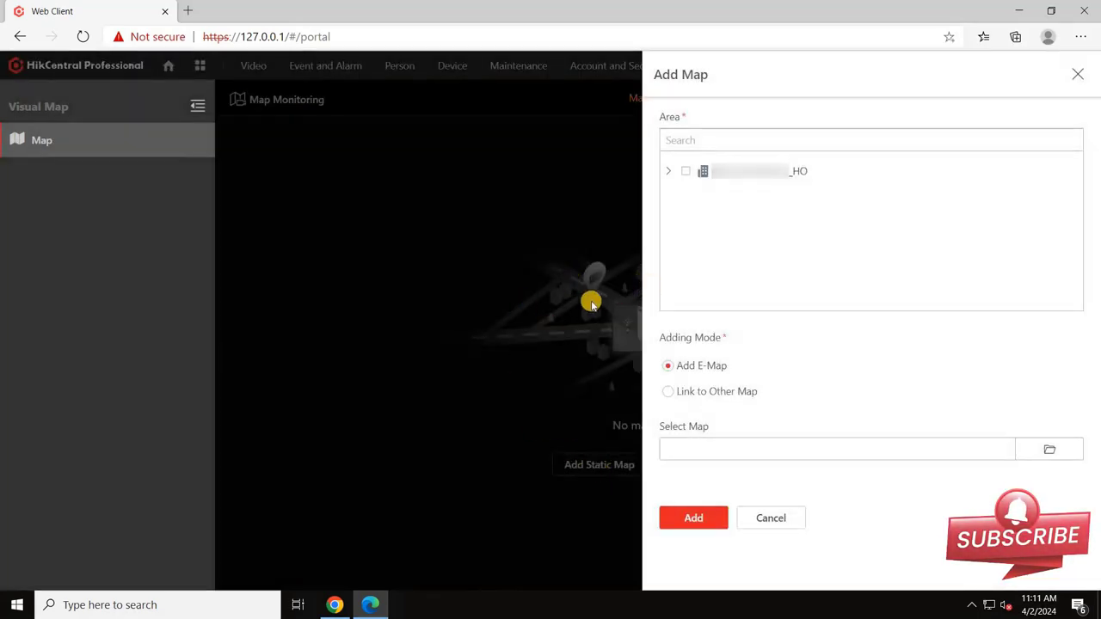
click(668, 171)
click(713, 219)
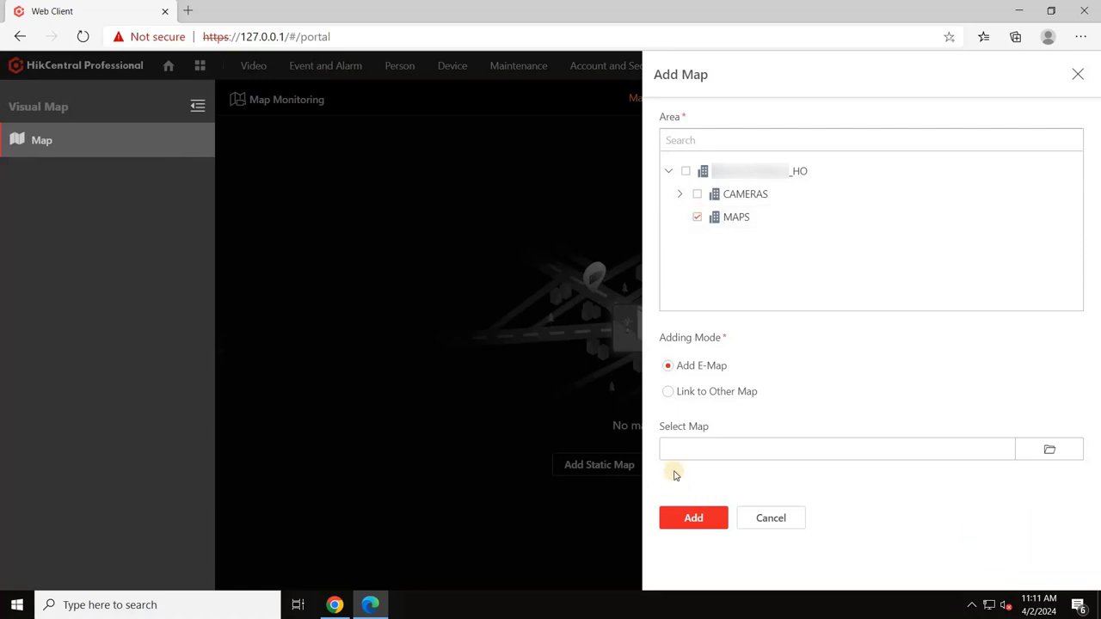
click(693, 447)
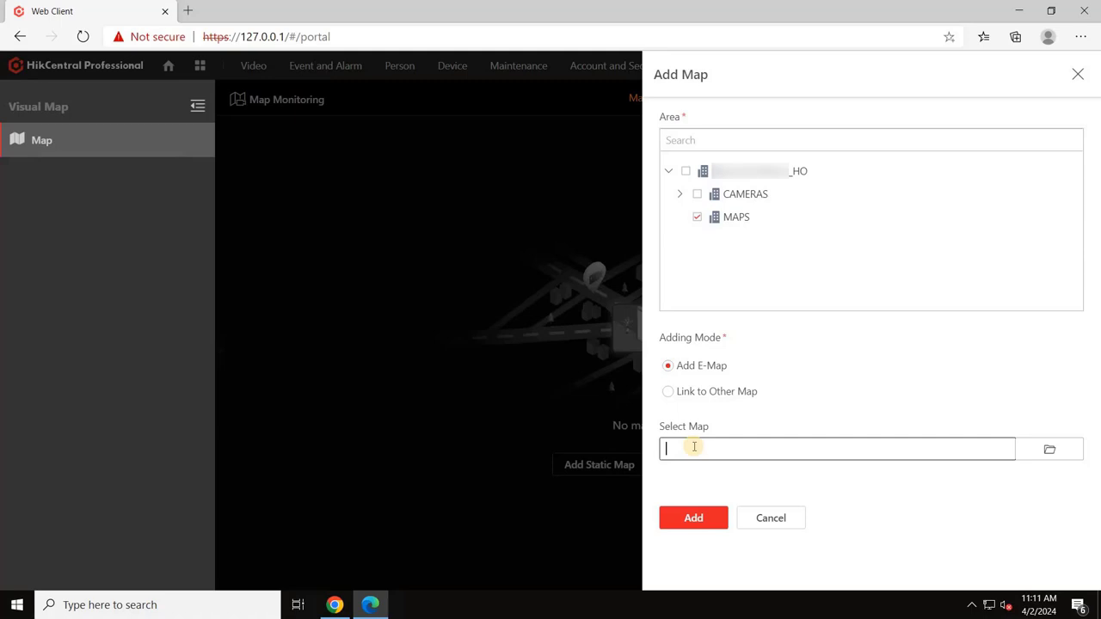
click(1053, 454)
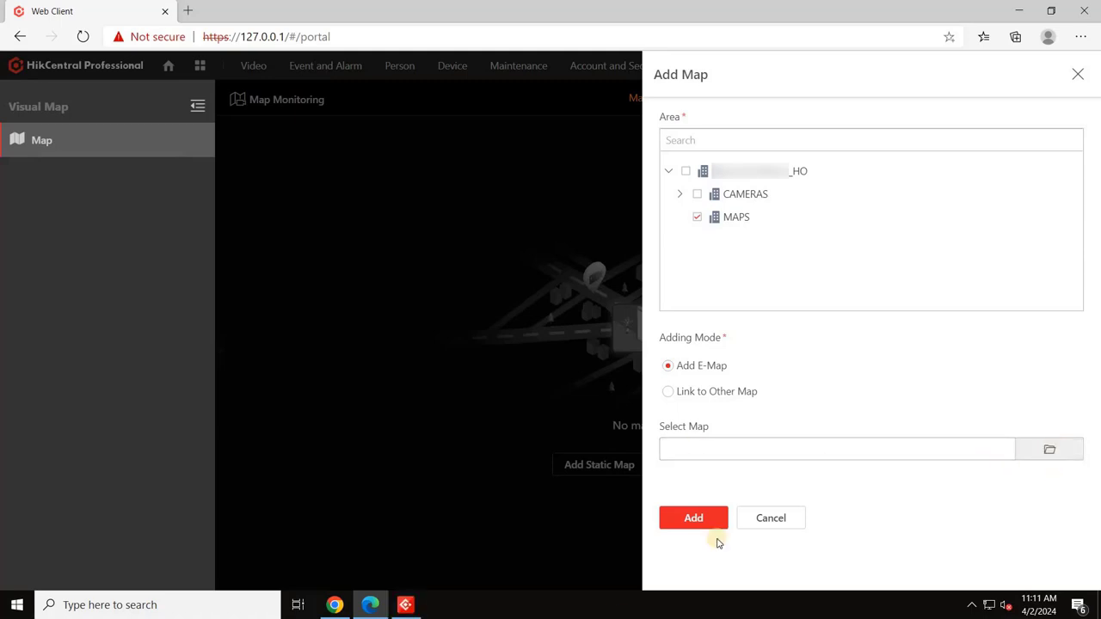
Step: Load the 7TH FLOOR image, edit the map name, and add it under MAPS
click(176, 123)
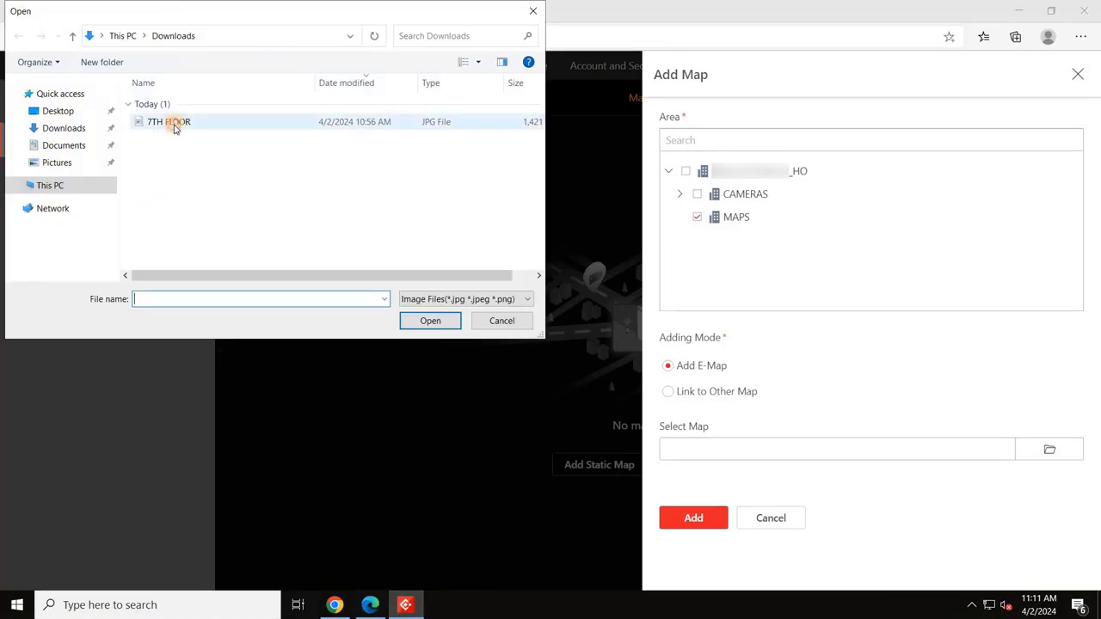
click(421, 322)
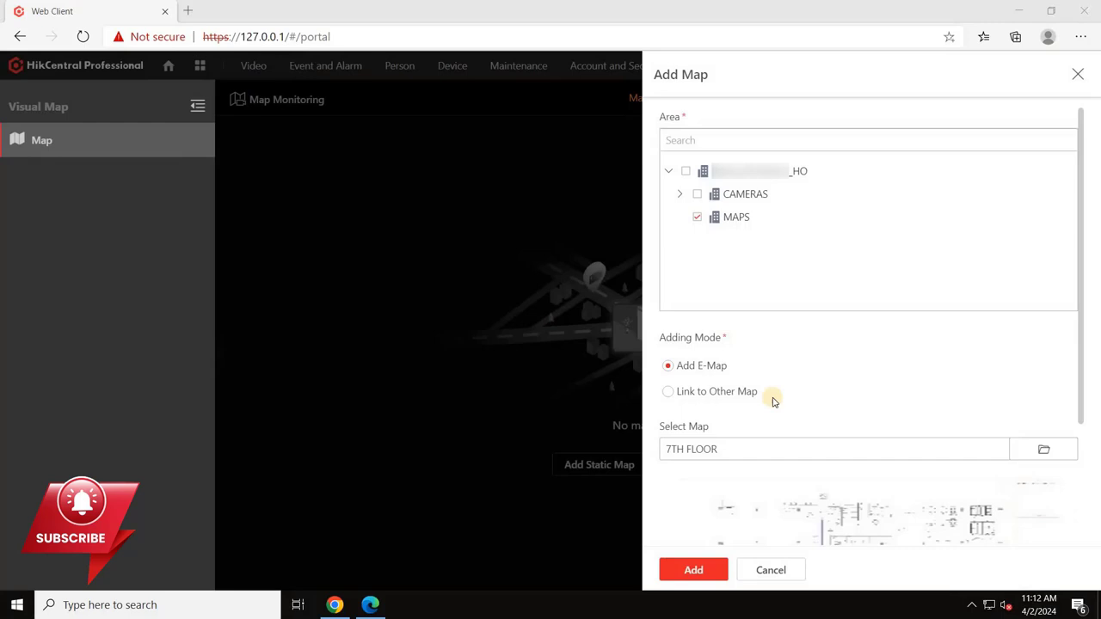
click(703, 448)
key(ctrl+a)
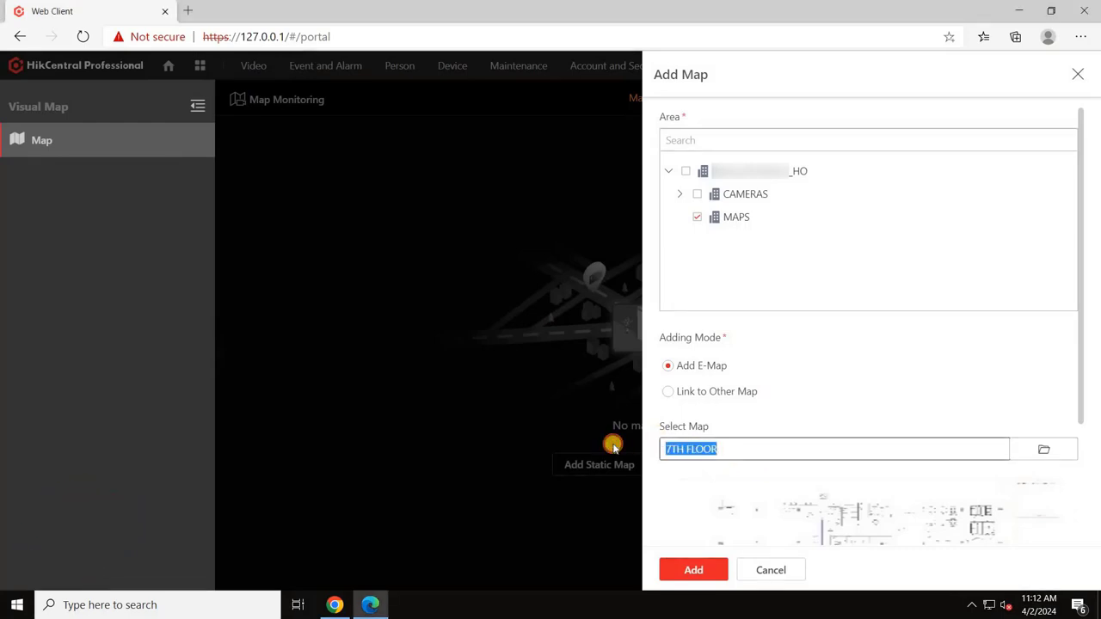
text(SEVEN)
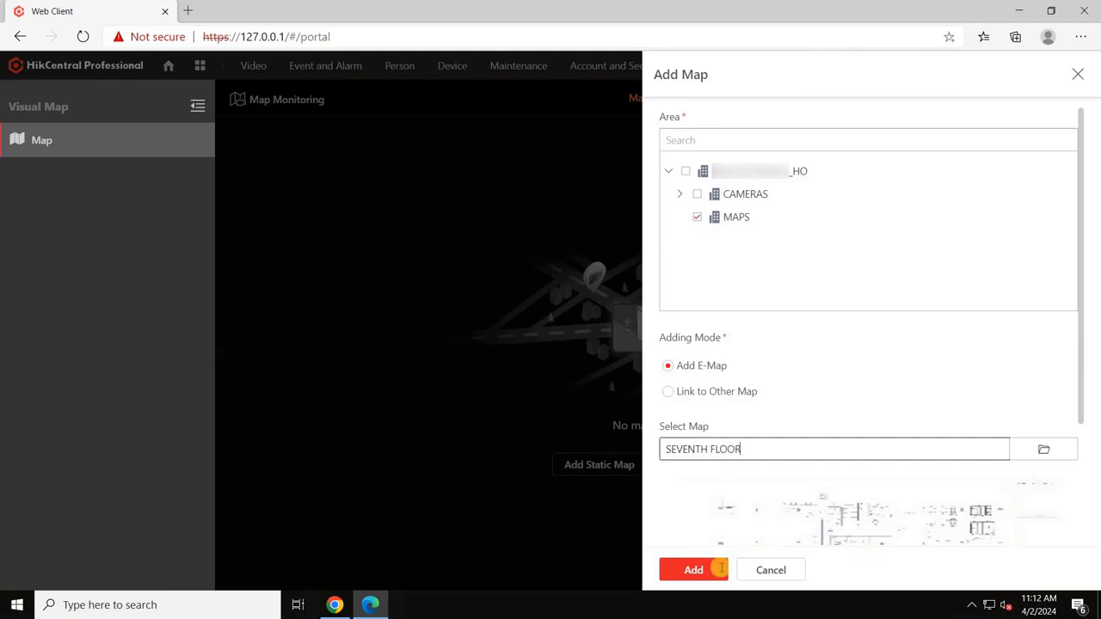
click(697, 571)
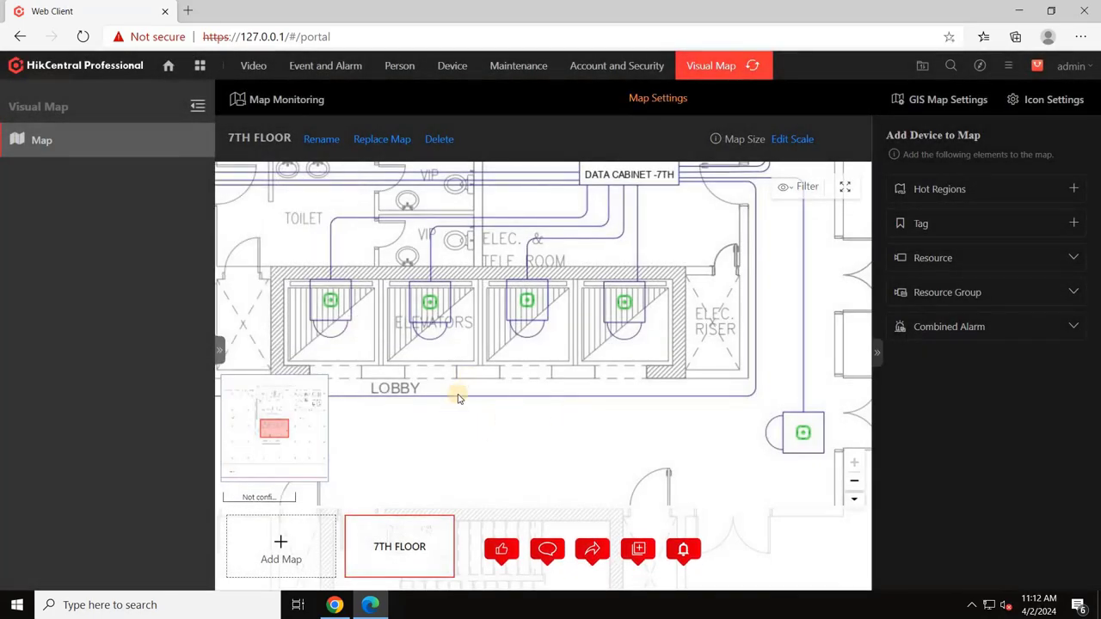
drag(583, 348, 503, 358)
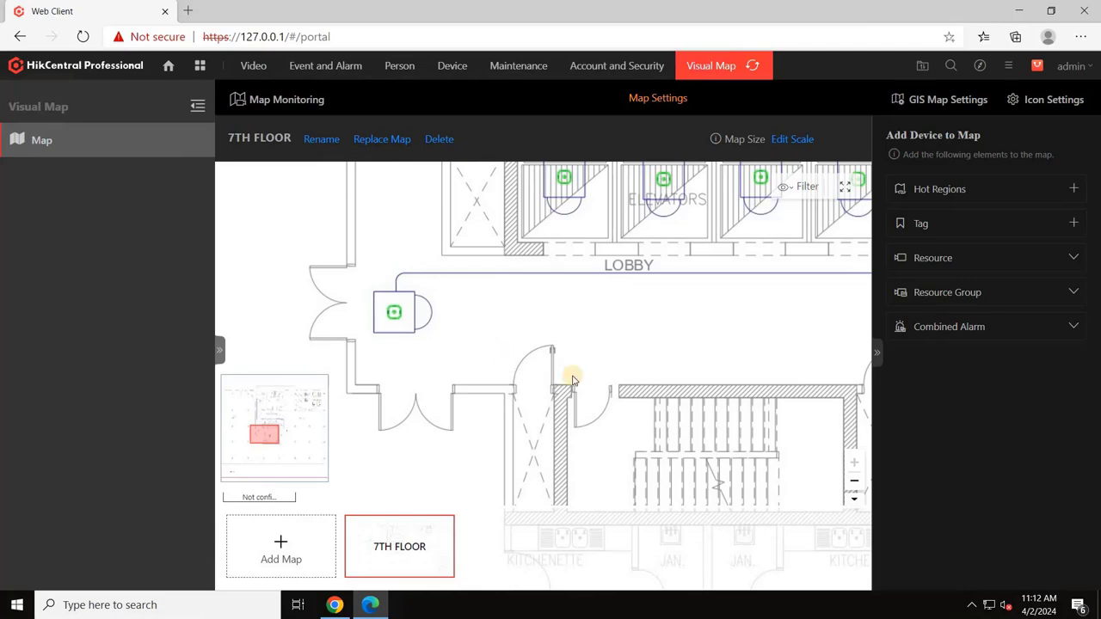
drag(737, 349, 669, 338)
drag(556, 326, 487, 399)
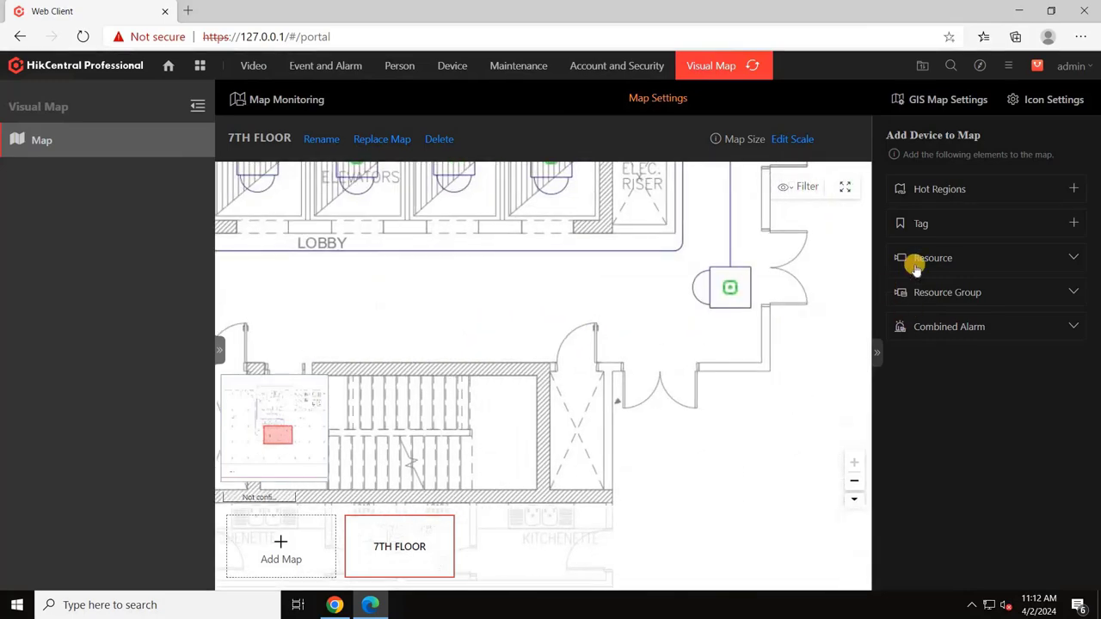
Step: Expand Resource down to CAMERAS > SEVENTH FLOOR to list 7F CAM1 through 7F CAM6
click(1048, 295)
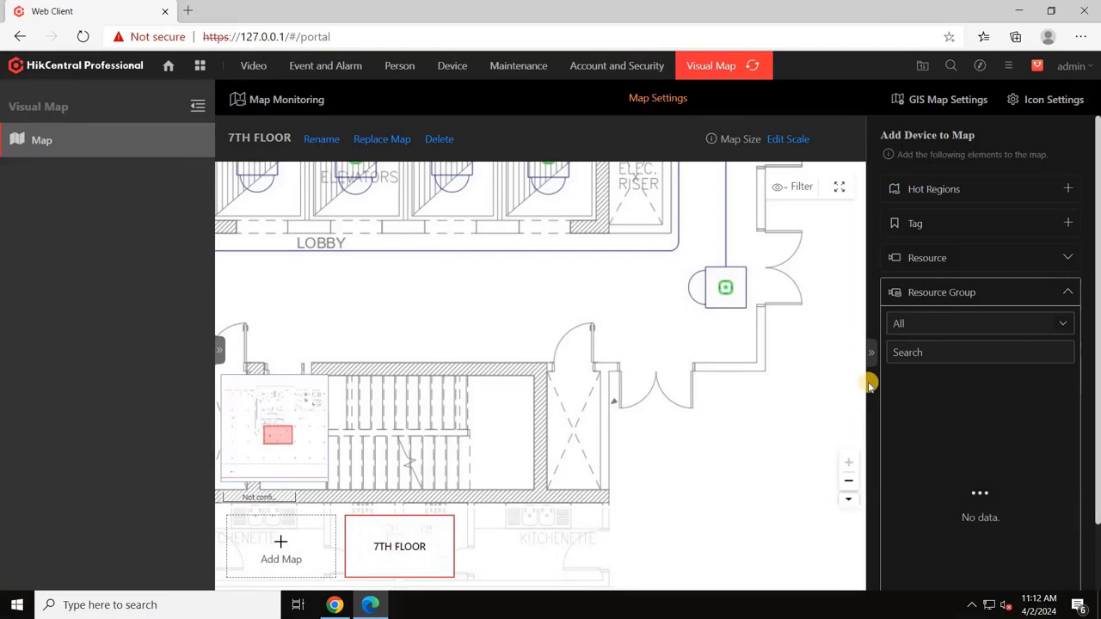
click(959, 326)
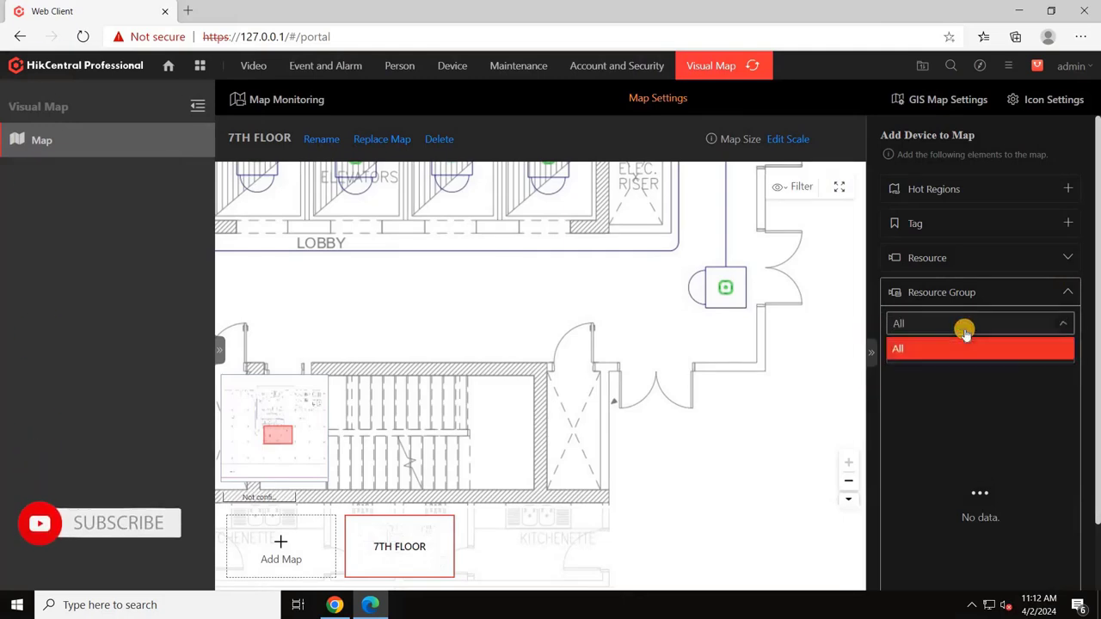
click(1064, 294)
click(1064, 254)
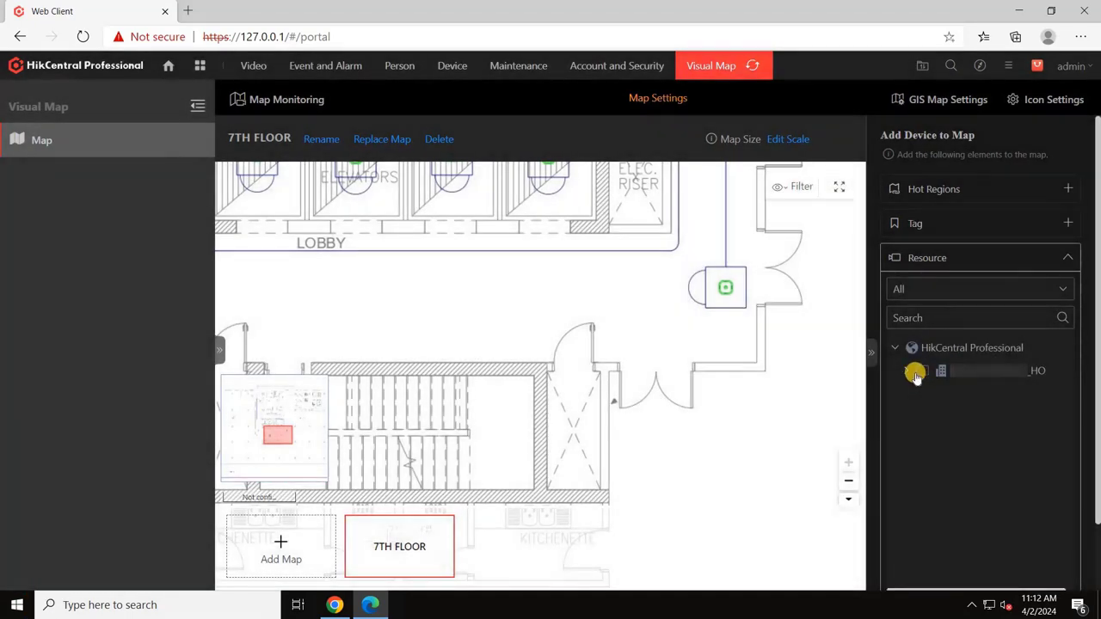
click(914, 372)
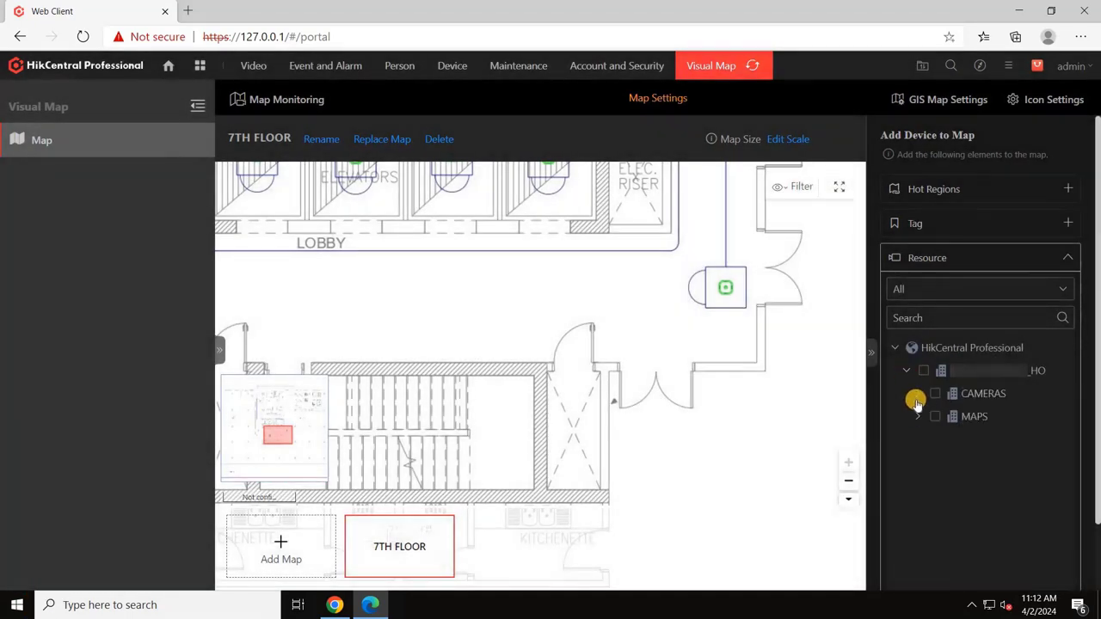
click(916, 394)
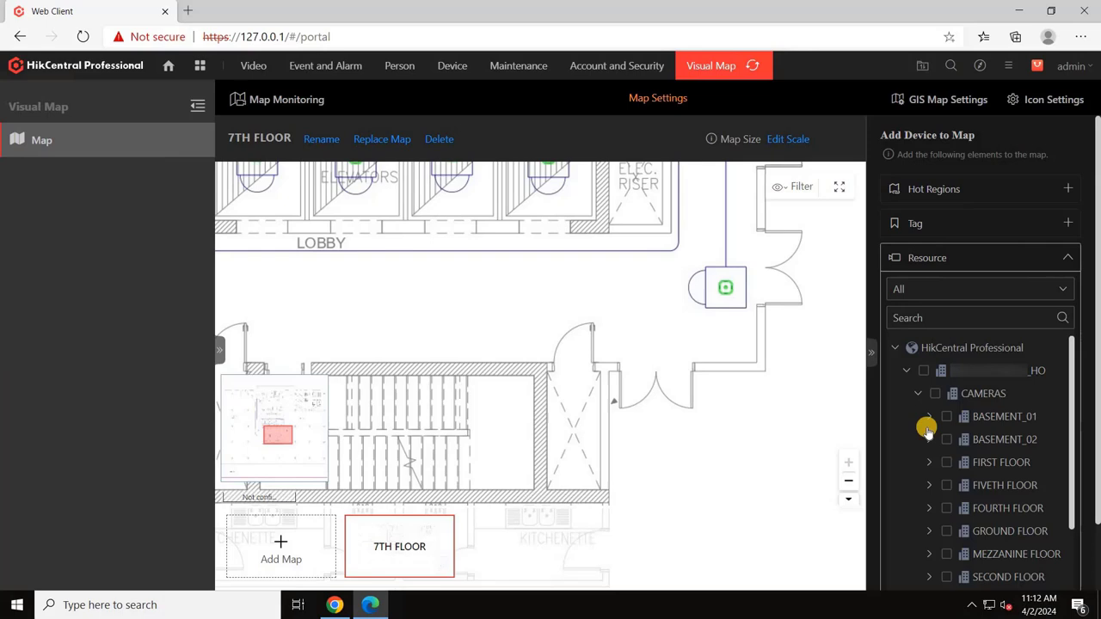
scroll(927, 430, down, 5)
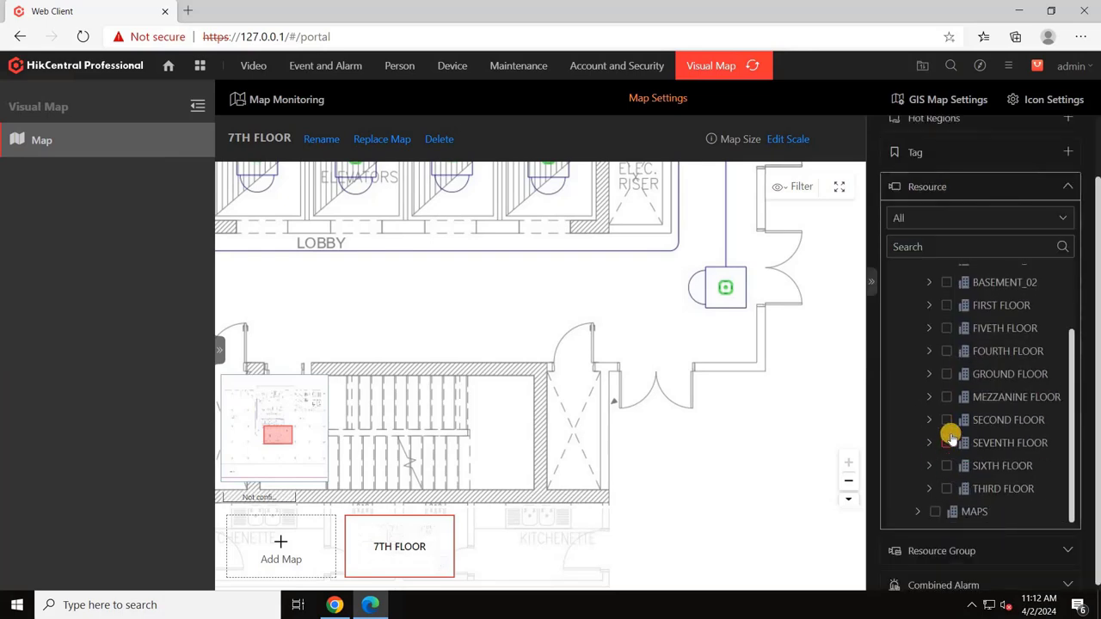
click(927, 443)
scroll(1041, 418, down, 4)
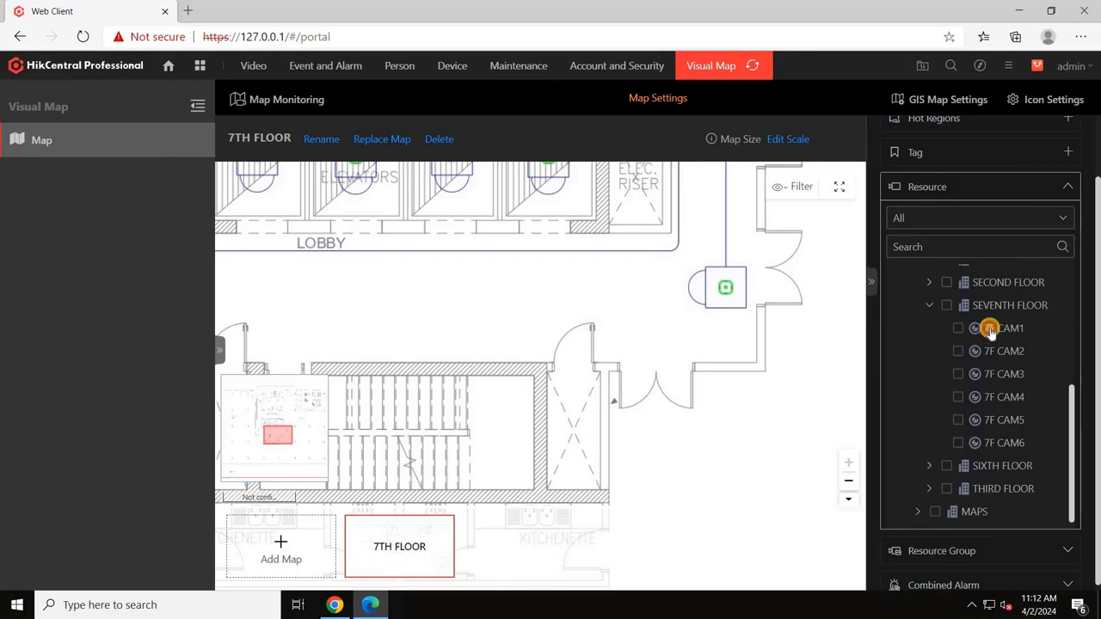
Step: Drop 7F CAM1 on the map beside the lobby and save its icon settings
drag(990, 332, 722, 285)
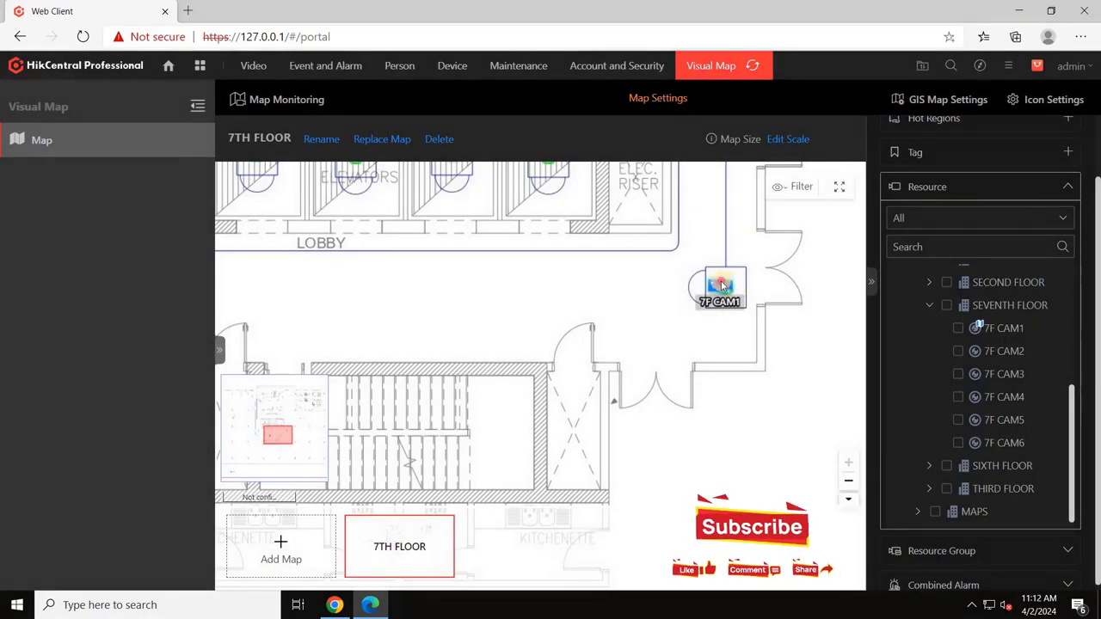
click(725, 285)
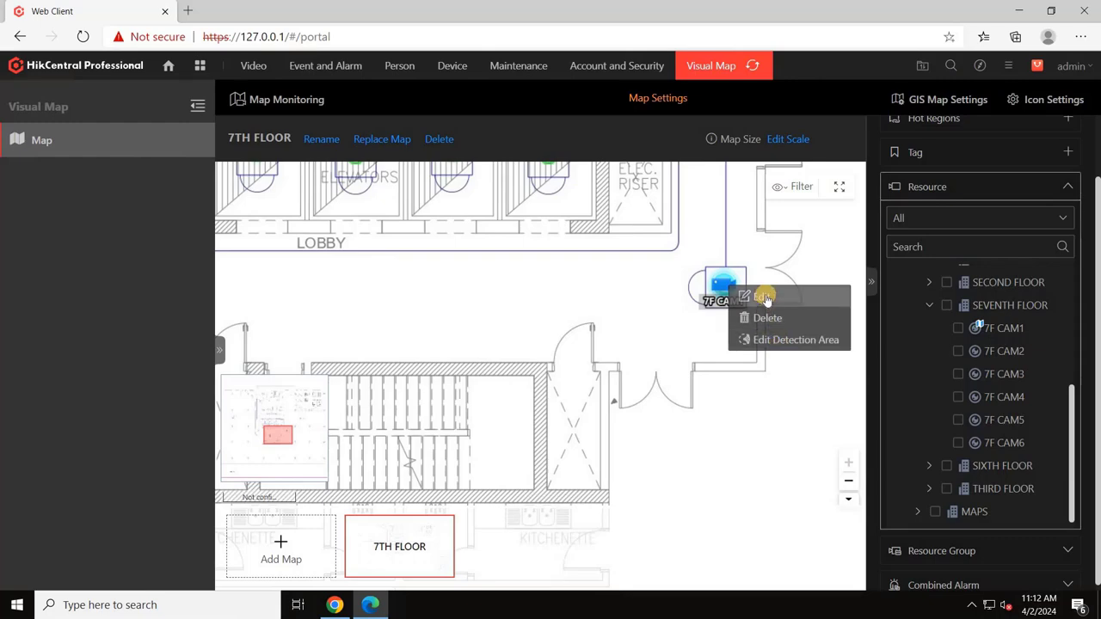
click(762, 297)
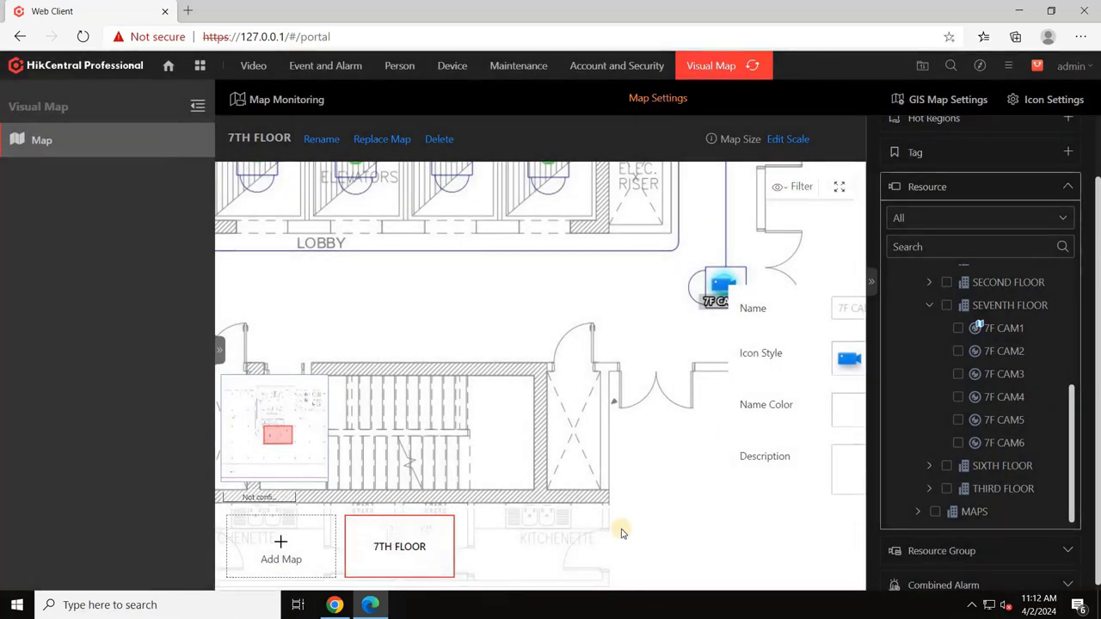
drag(695, 474, 540, 439)
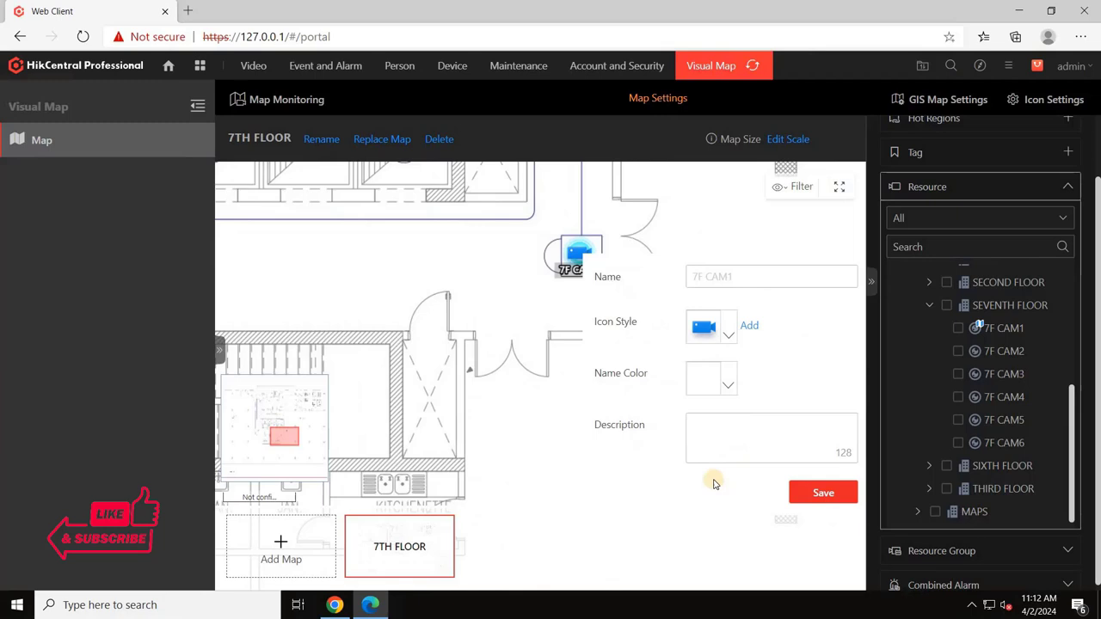
mouse_move(655, 487)
mouse_down()
mouse_move(670, 483)
mouse_move(634, 487)
mouse_move(658, 488)
mouse_up()
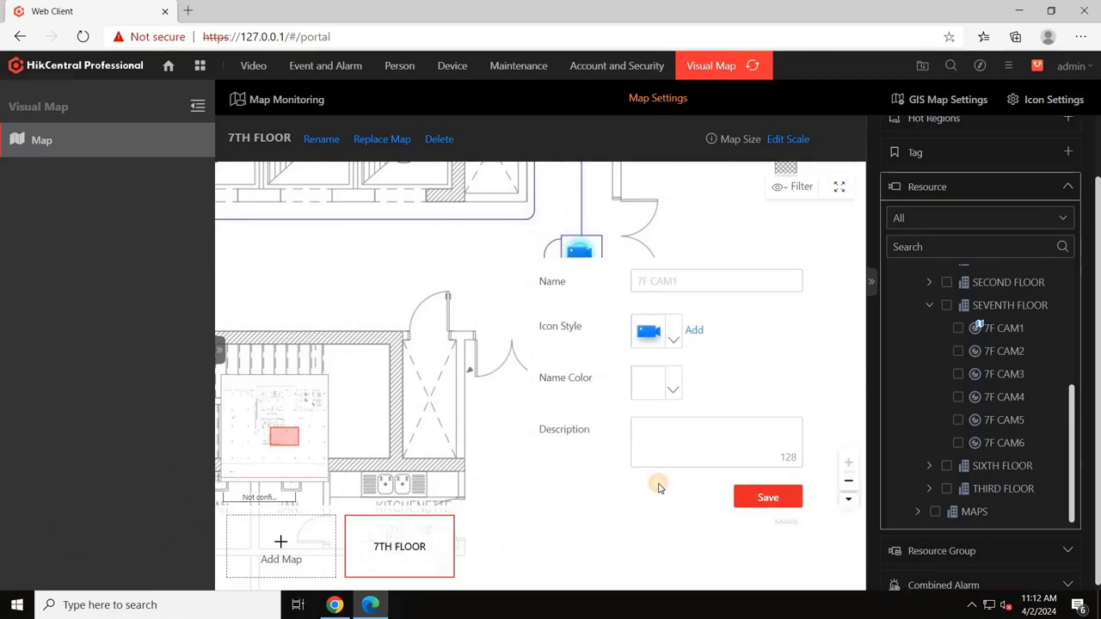
click(760, 498)
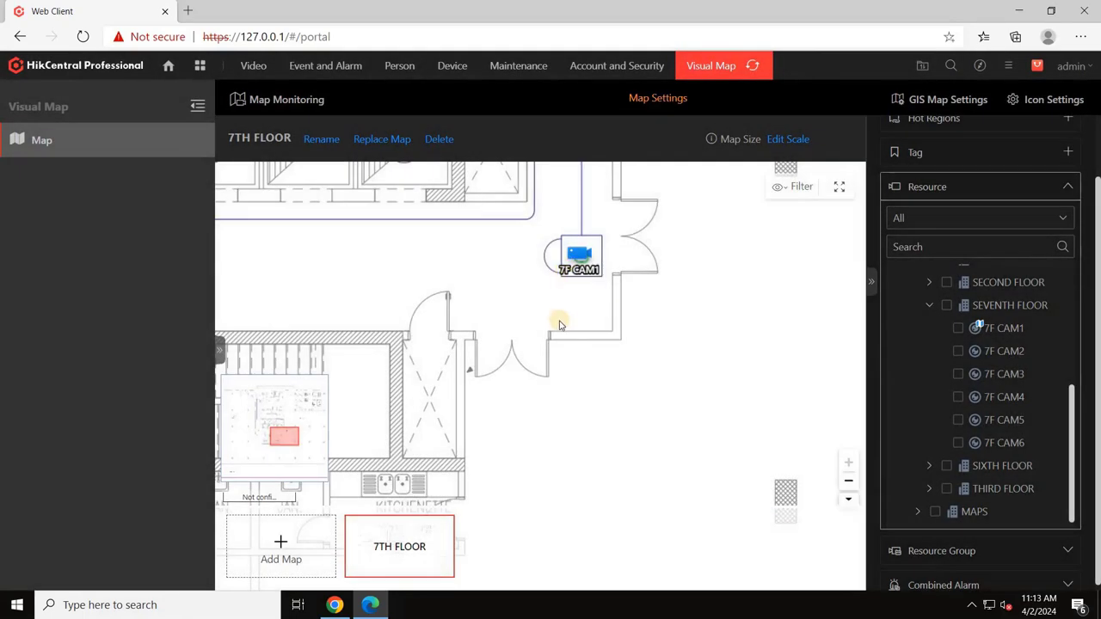
click(694, 348)
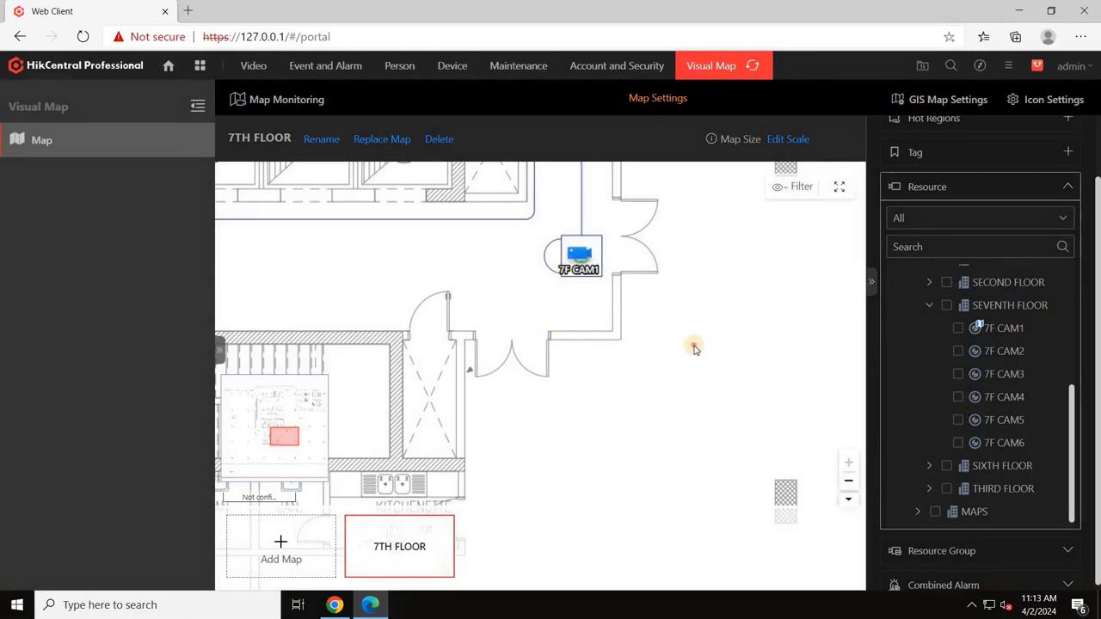
Step: Place 7F CAM2 left of the lobby, CAM3 by the ladies toilet, CAM4 by the ladies lounge, CAM5 near the elevator lobby
click(963, 376)
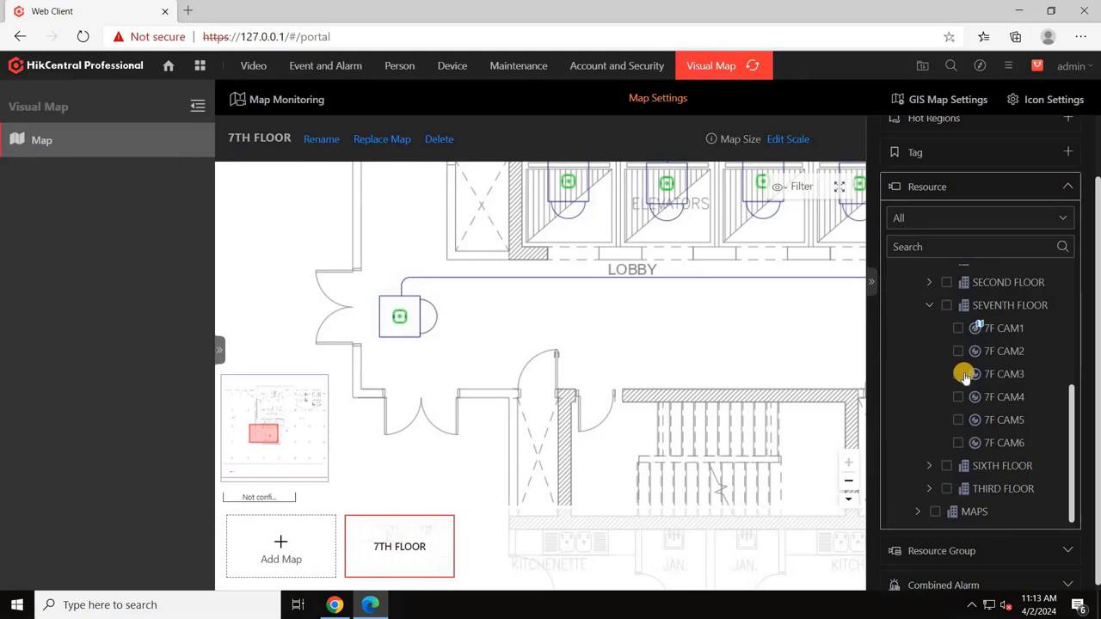
mouse_move(997, 352)
mouse_down()
mouse_move(674, 349)
mouse_move(398, 320)
mouse_up()
click(651, 350)
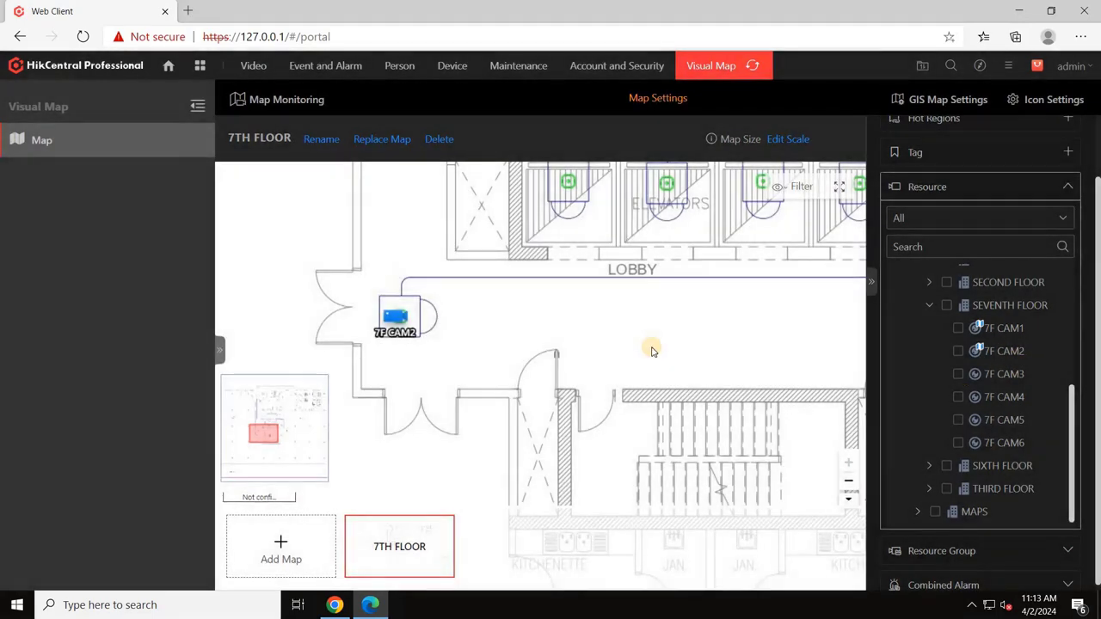
mouse_move(663, 335)
mouse_down()
mouse_move(654, 380)
mouse_move(663, 425)
mouse_up()
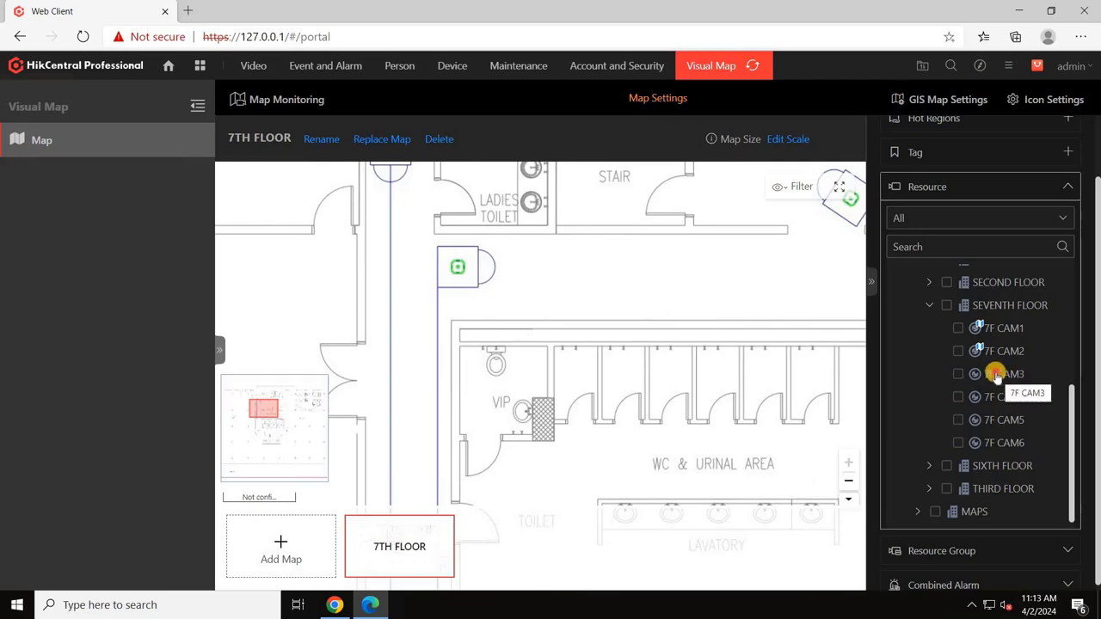
drag(975, 374, 456, 265)
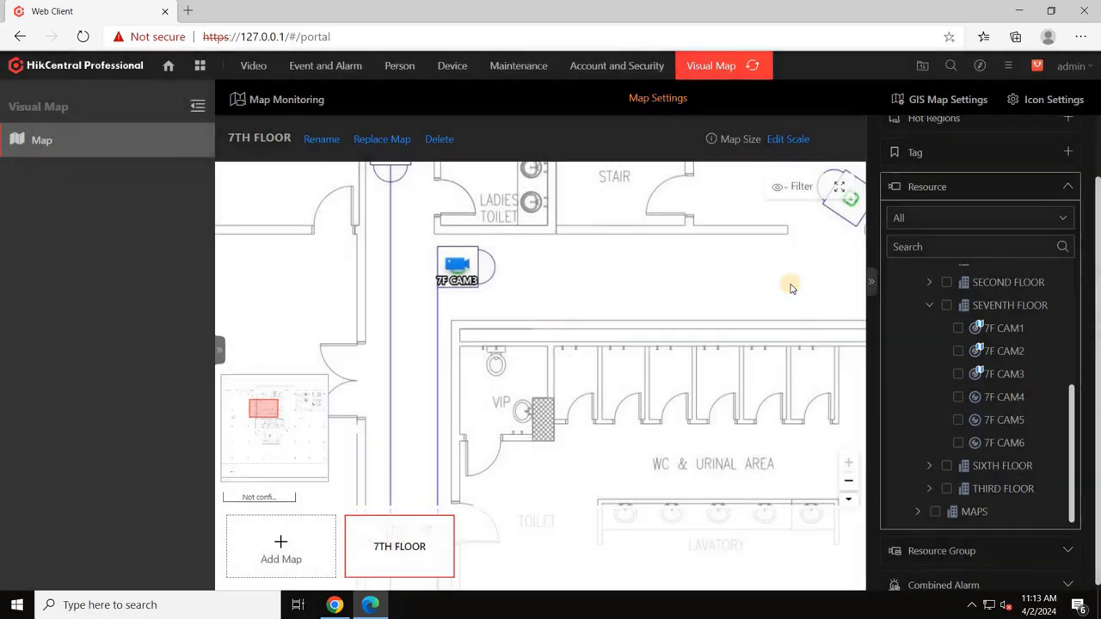
drag(791, 287, 562, 306)
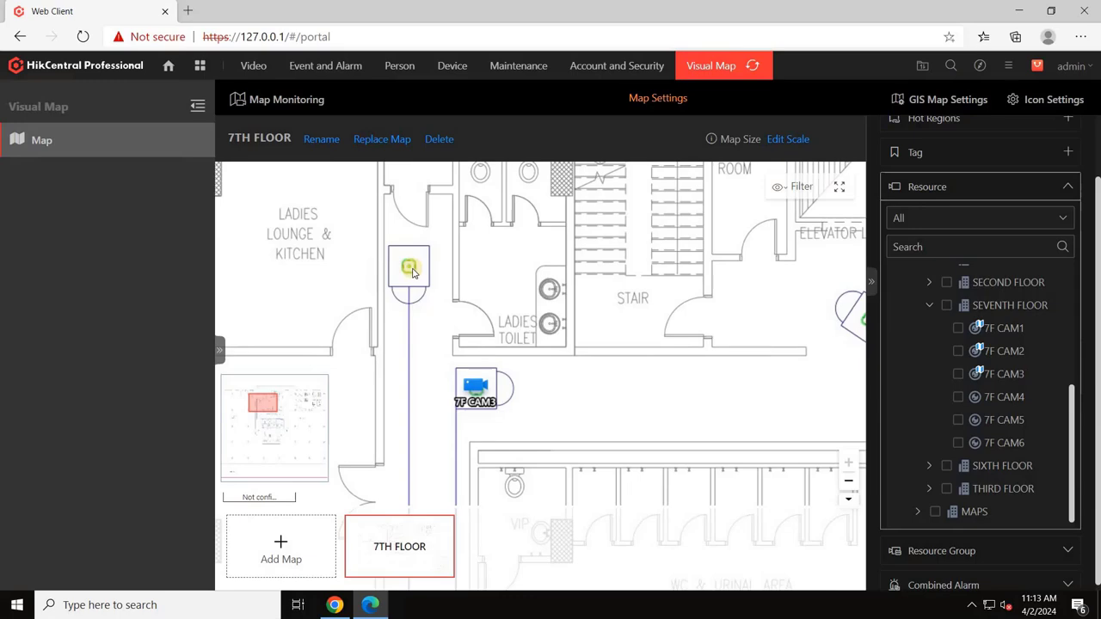
drag(994, 393, 408, 264)
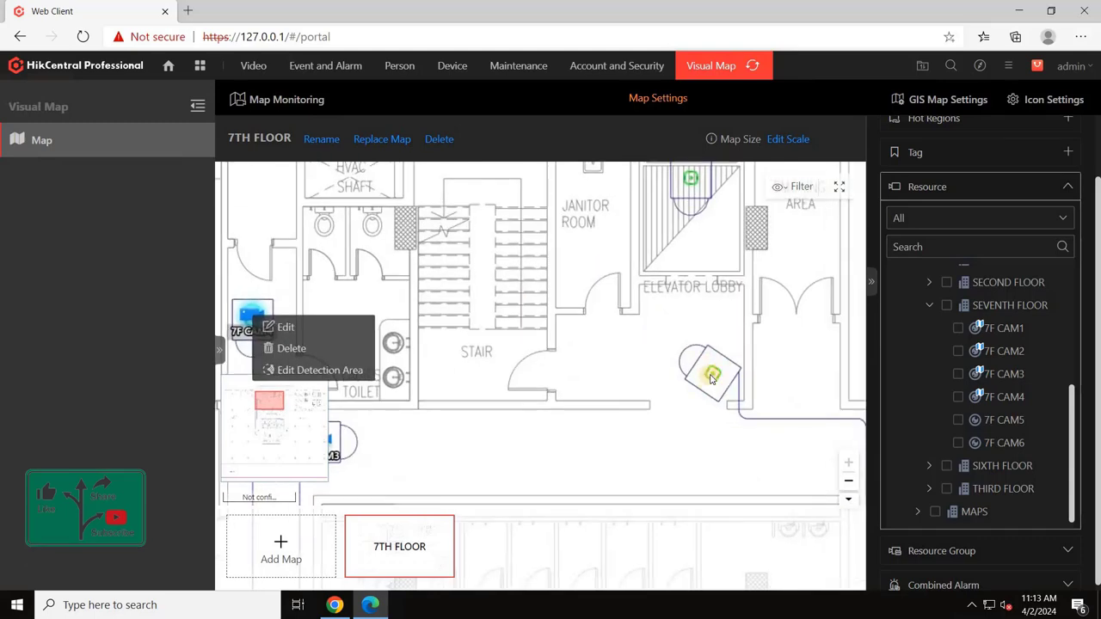
drag(1014, 422, 713, 372)
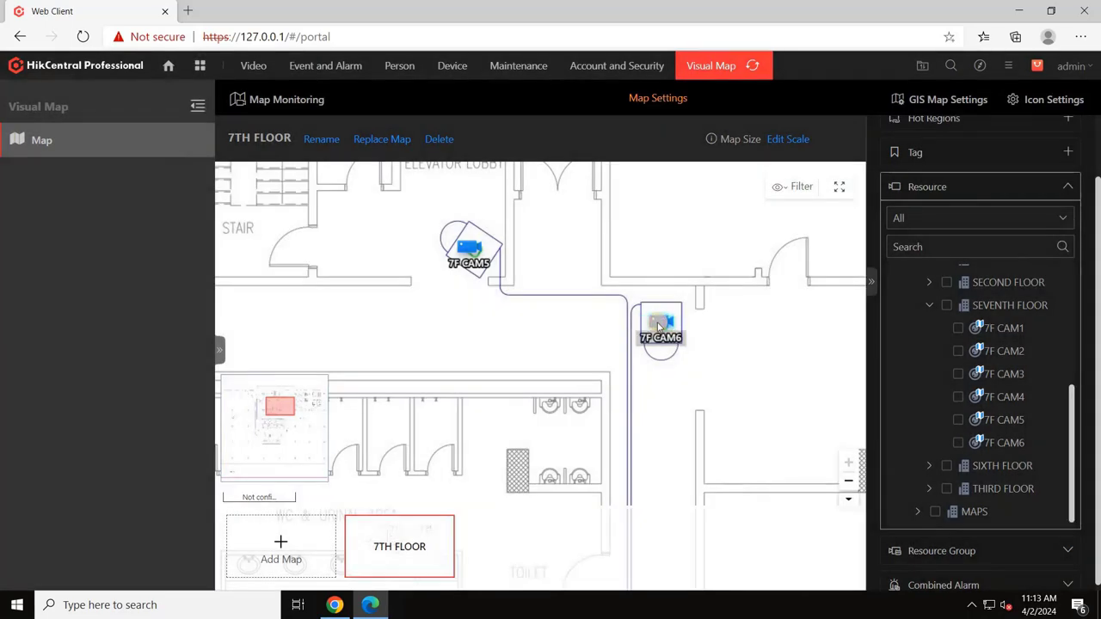
Step: Set 7F CAM6's detection area direction to 90 degrees
right_click(658, 324)
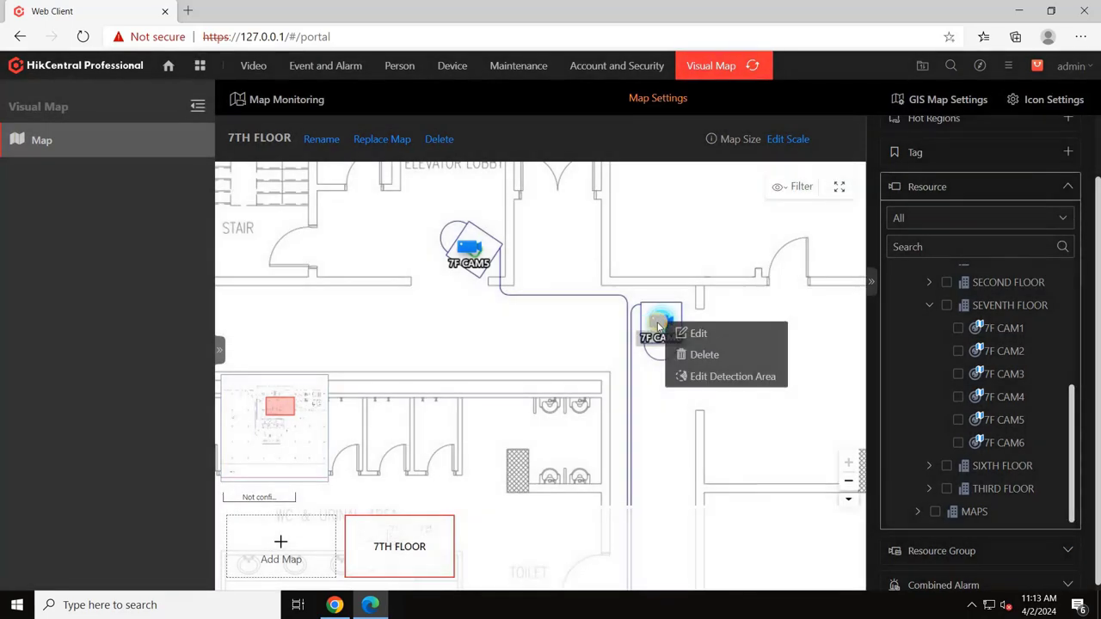
click(717, 376)
click(673, 427)
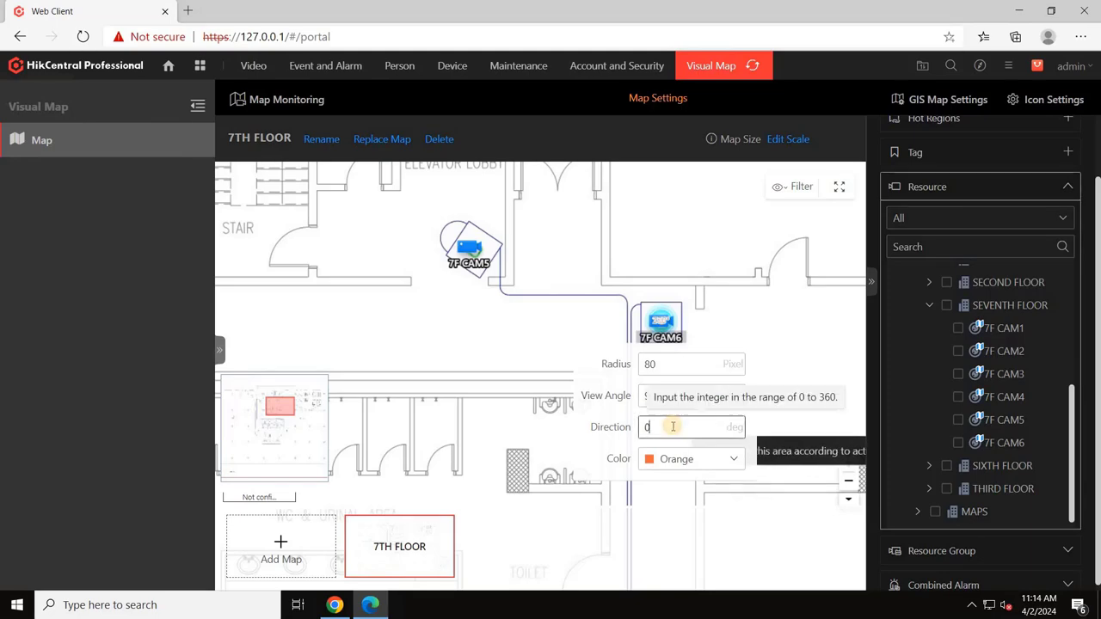
key(BackSpace)
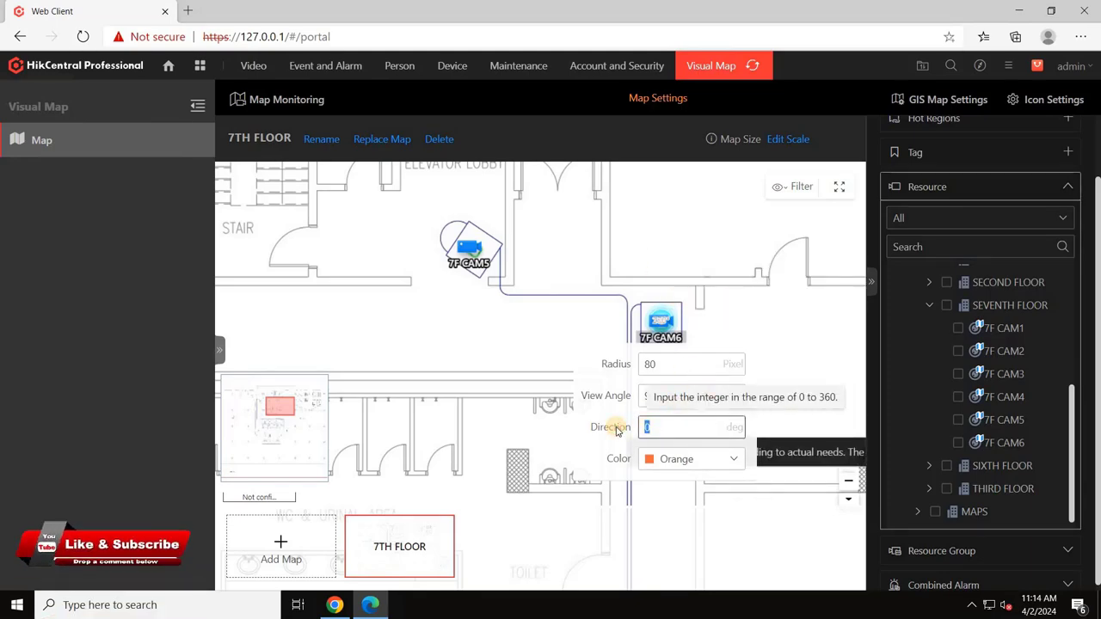
text(90)
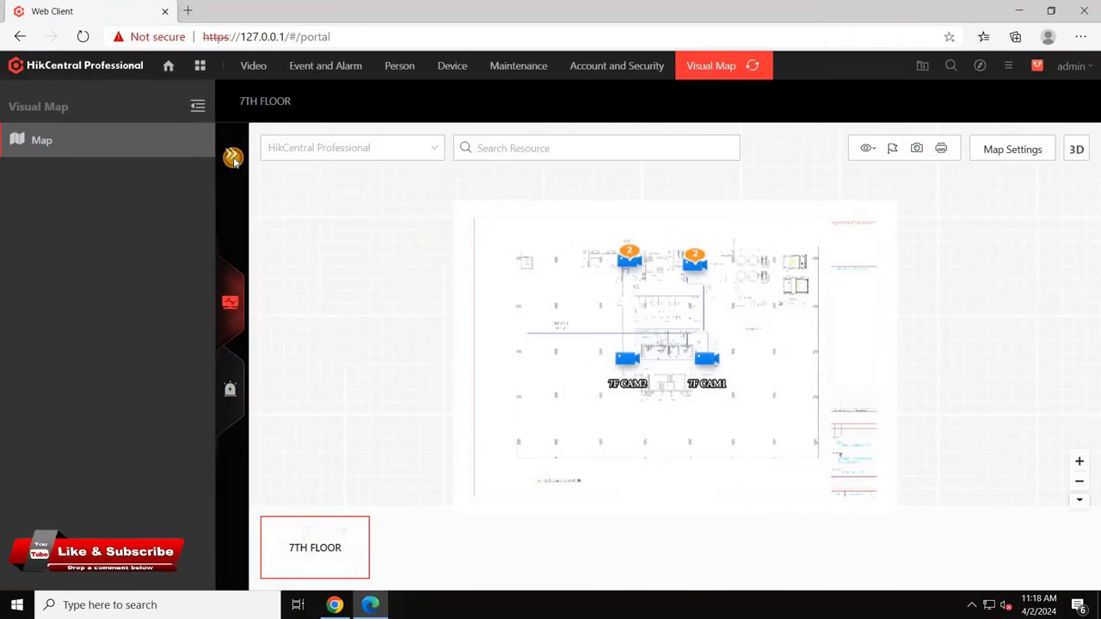
Step: Check the Maintenance status overview, then zoom and pan the 7th-floor map to see 7F CAM1–CAM6
click(231, 154)
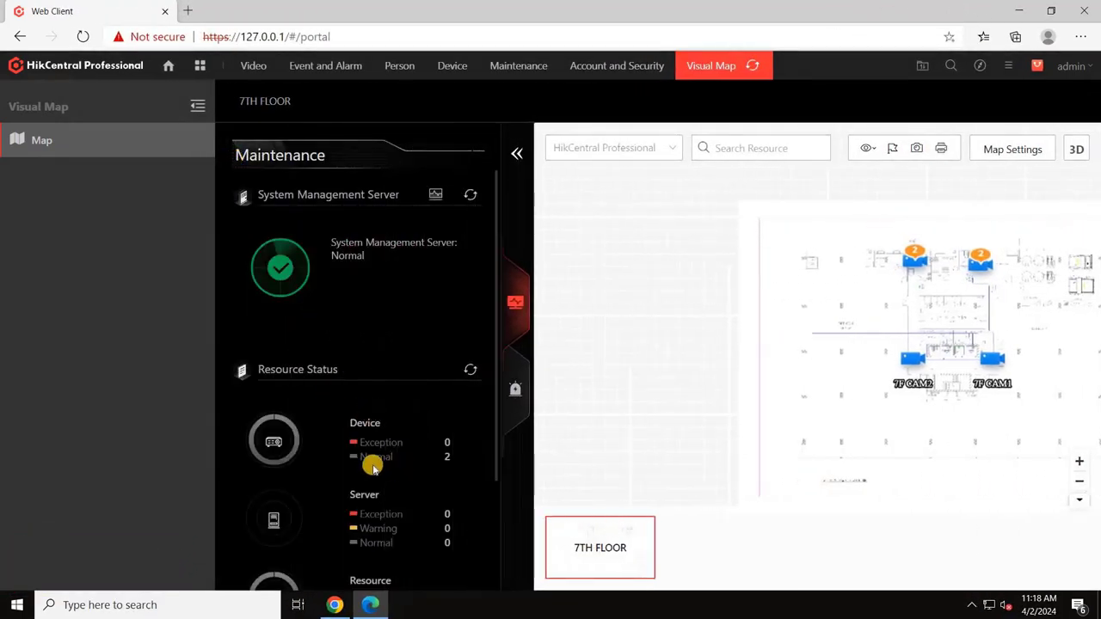
click(517, 154)
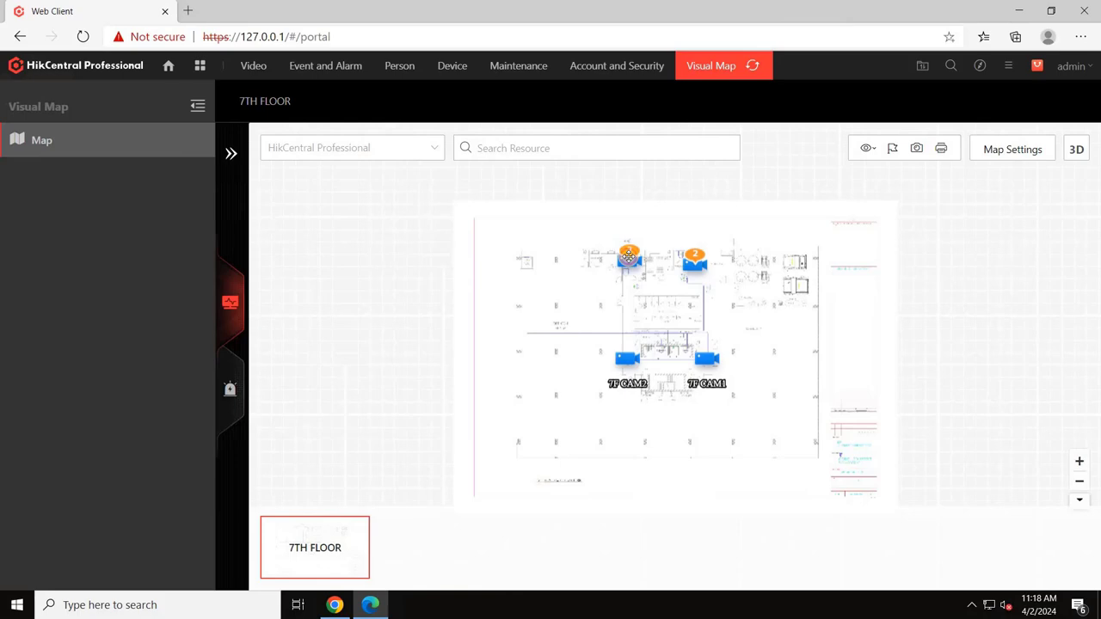
scroll(629, 256, up, 5)
mouse_move(645, 294)
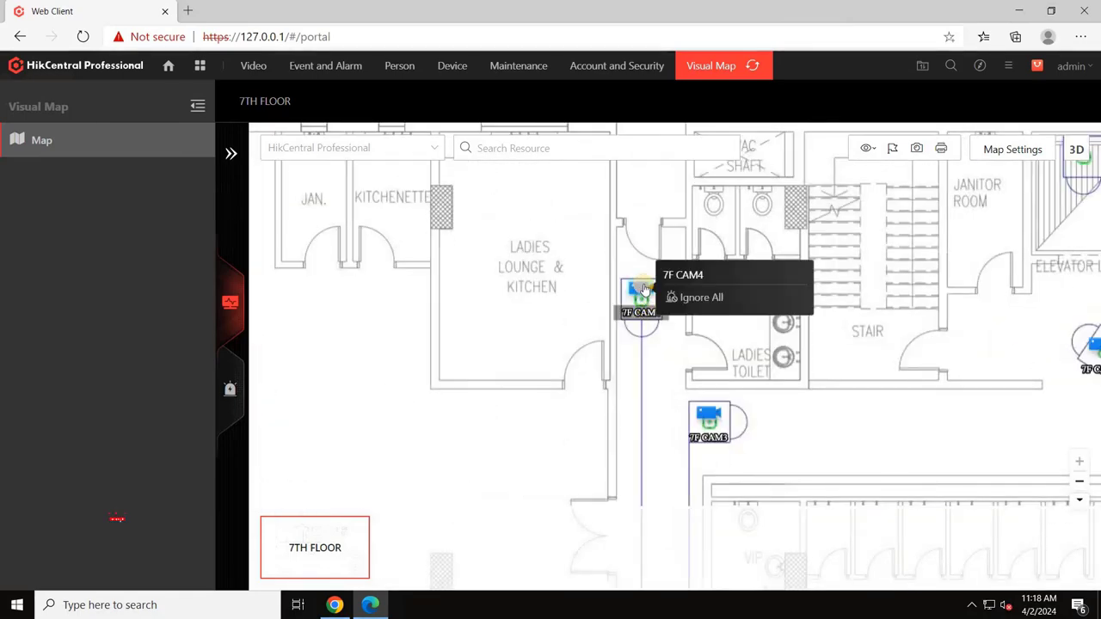
scroll(560, 283, down, 5)
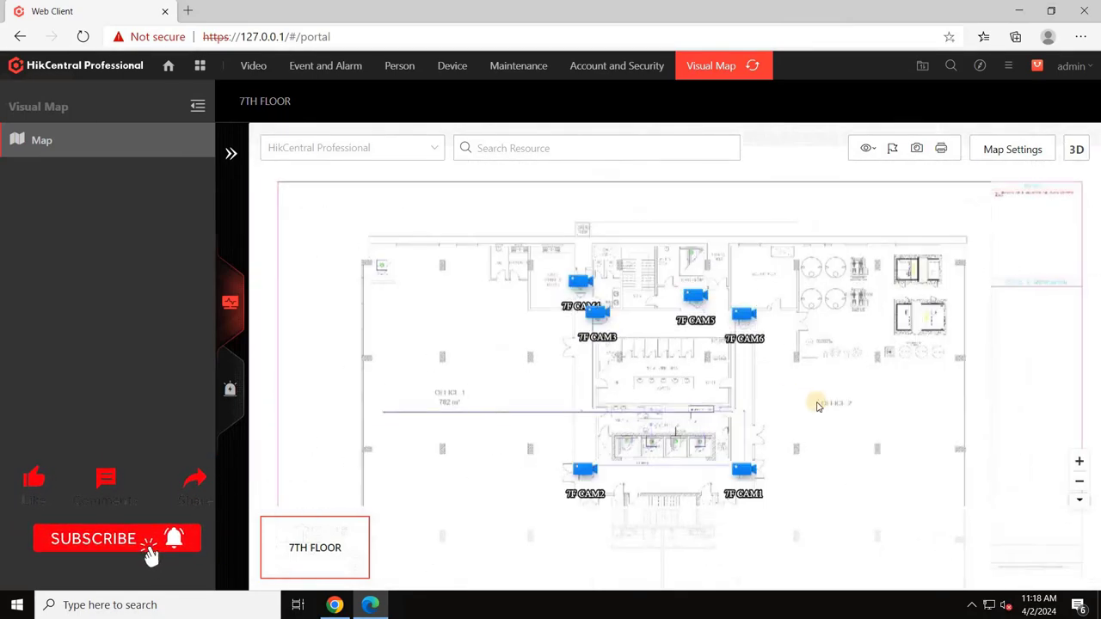
drag(813, 396, 739, 316)
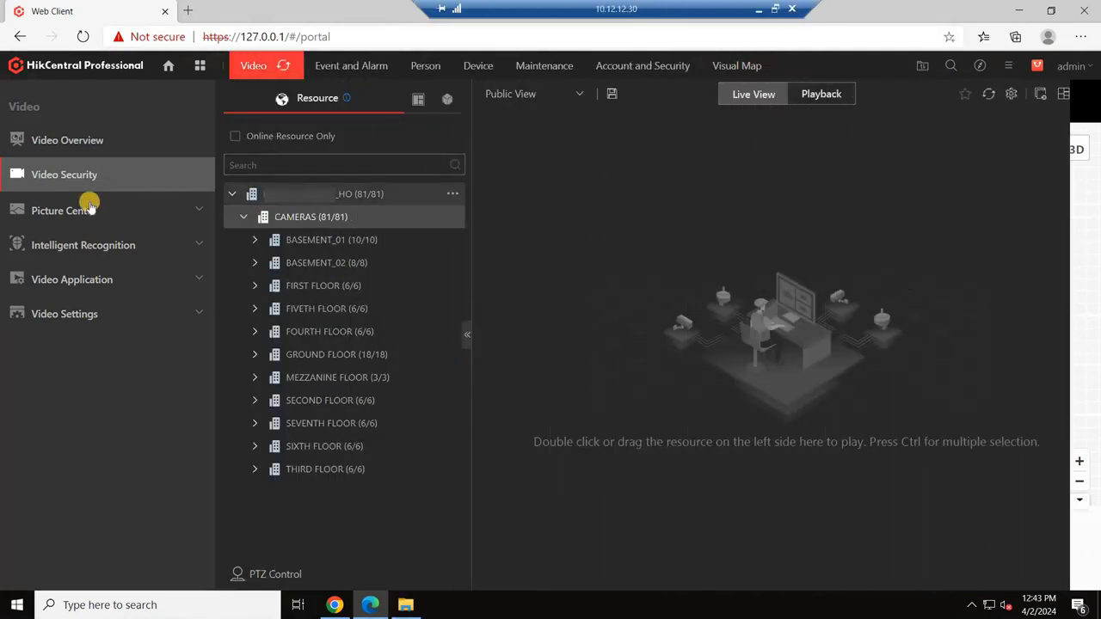
Step: Go back to Visual Map settings, showing the FIRST FLOOR map with FF-CAM2 and FF-CAM1 ELEVATOR
click(737, 66)
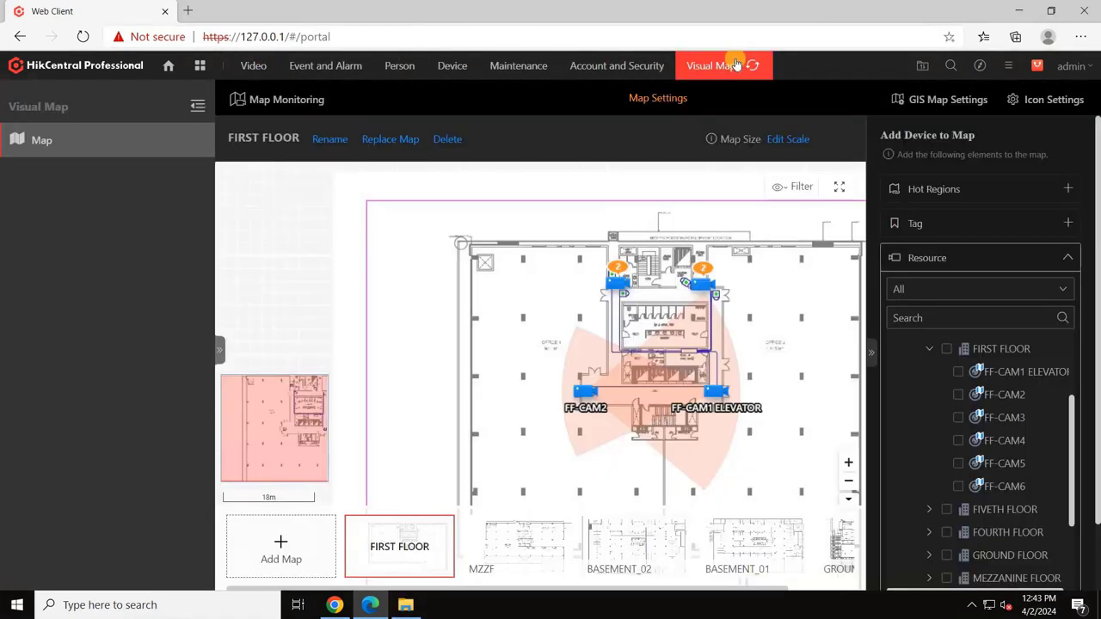